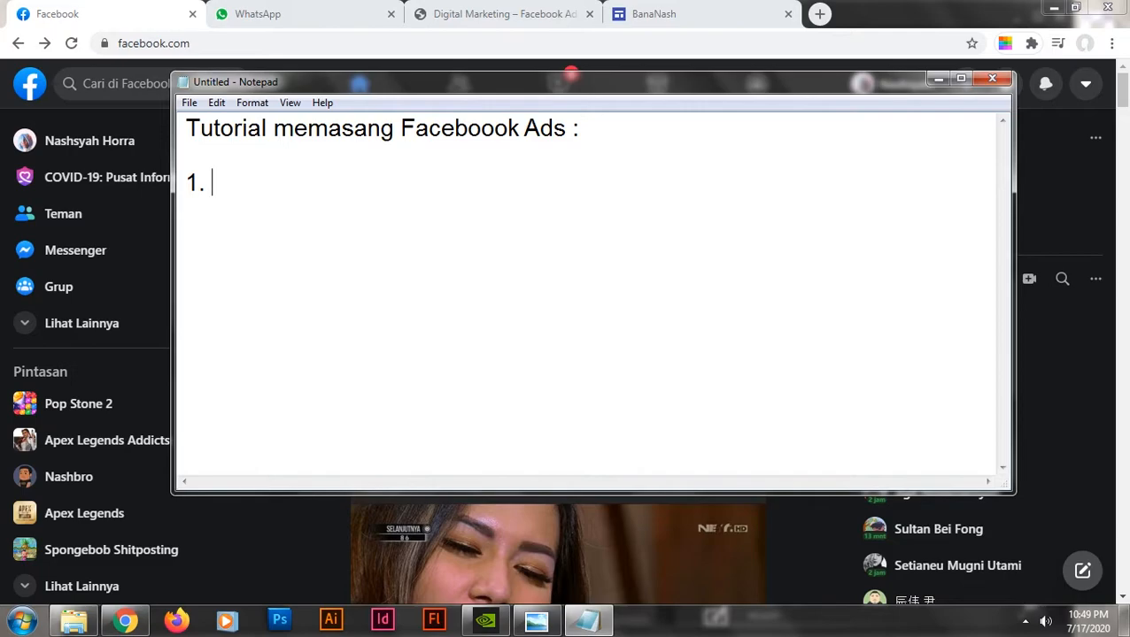
- Write the first numbered line of the tutorial note as "Buka halaman yang anda ingin promosikan"
{"action": "type", "text": "anda"}
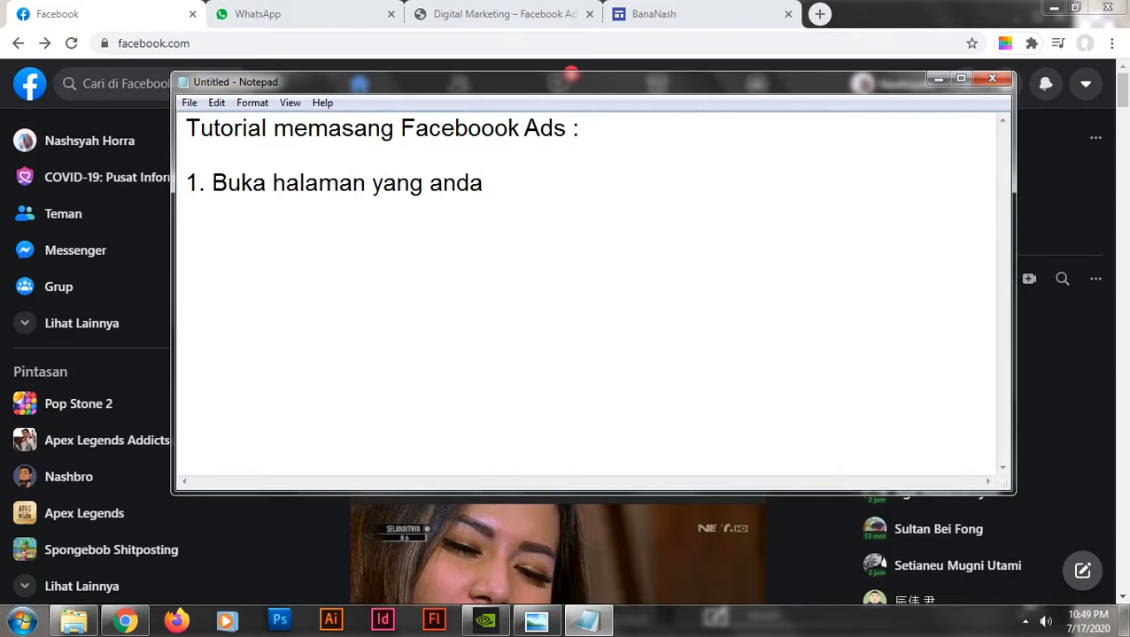
{"action": "type", "text": " ingin pro"}
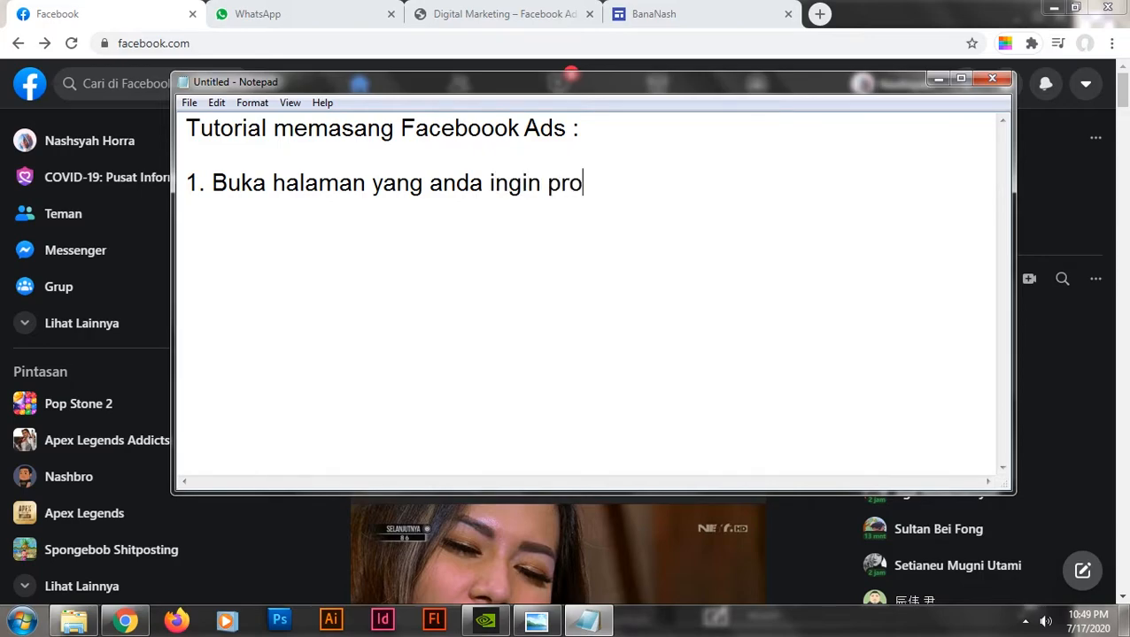
{"action": "type", "text": "mosikan"}
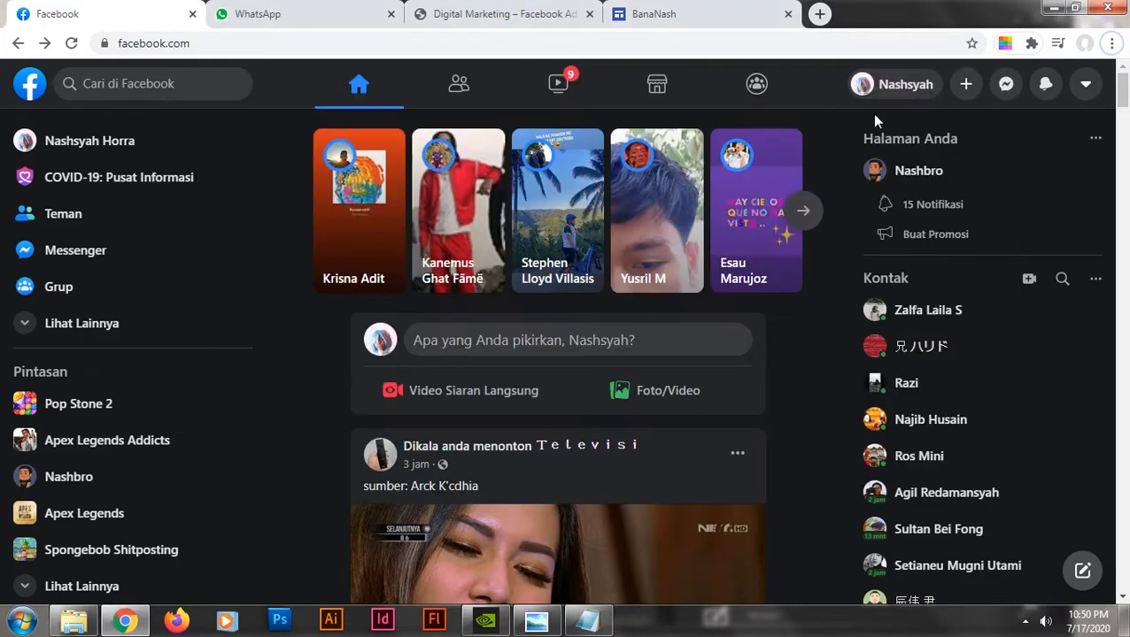
- Switch to Facebook in the browser and open the BanaNash page from the expanded list of shortcuts
{"action": "left_click", "coordinate": [939, 78]}
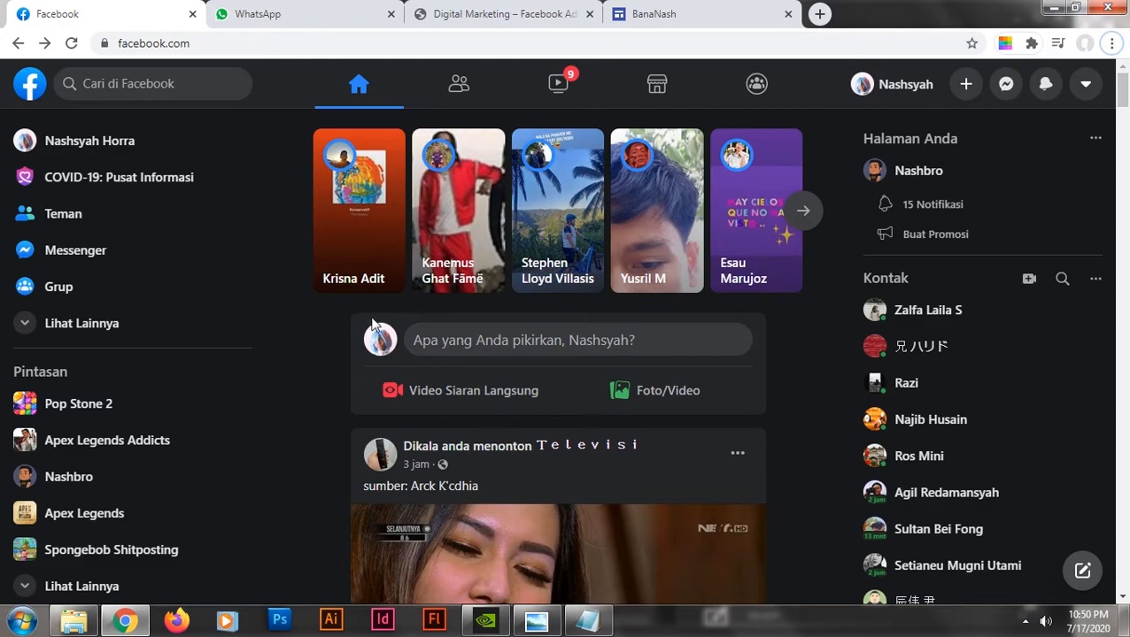
{"action": "scroll", "coordinate": [176, 454], "scroll_direction": "down", "scroll_amount": 1}
{"action": "left_click", "coordinate": [101, 534]}
{"action": "scroll", "coordinate": [98, 514], "scroll_direction": "down", "scroll_amount": 1}
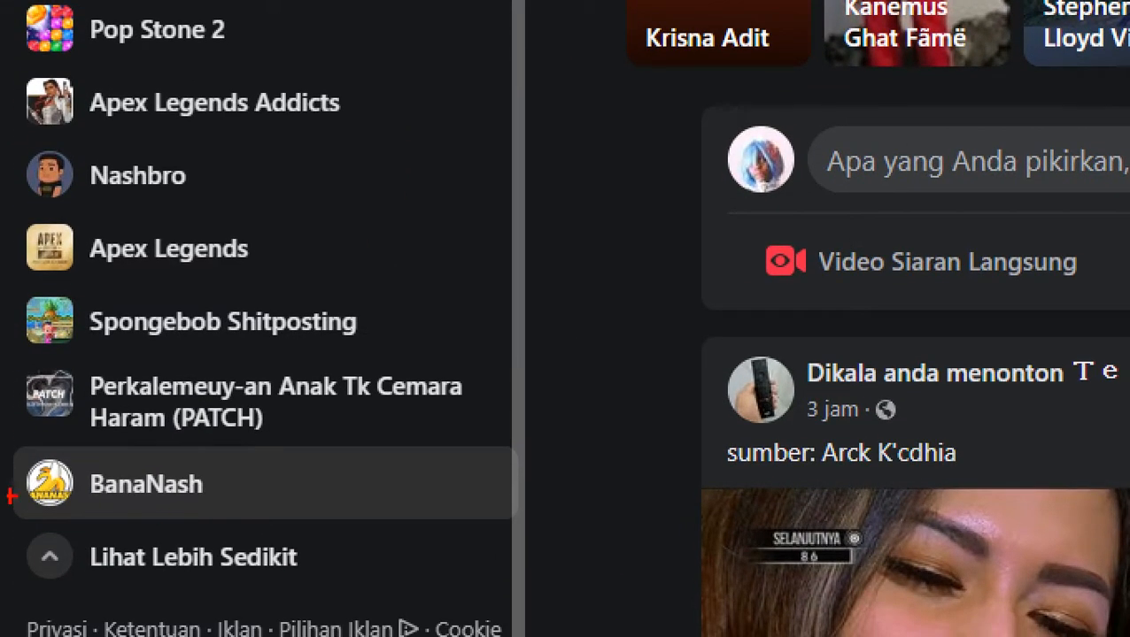
{"action": "left_click_drag", "start_coordinate": [27, 520], "coordinate": [225, 520]}
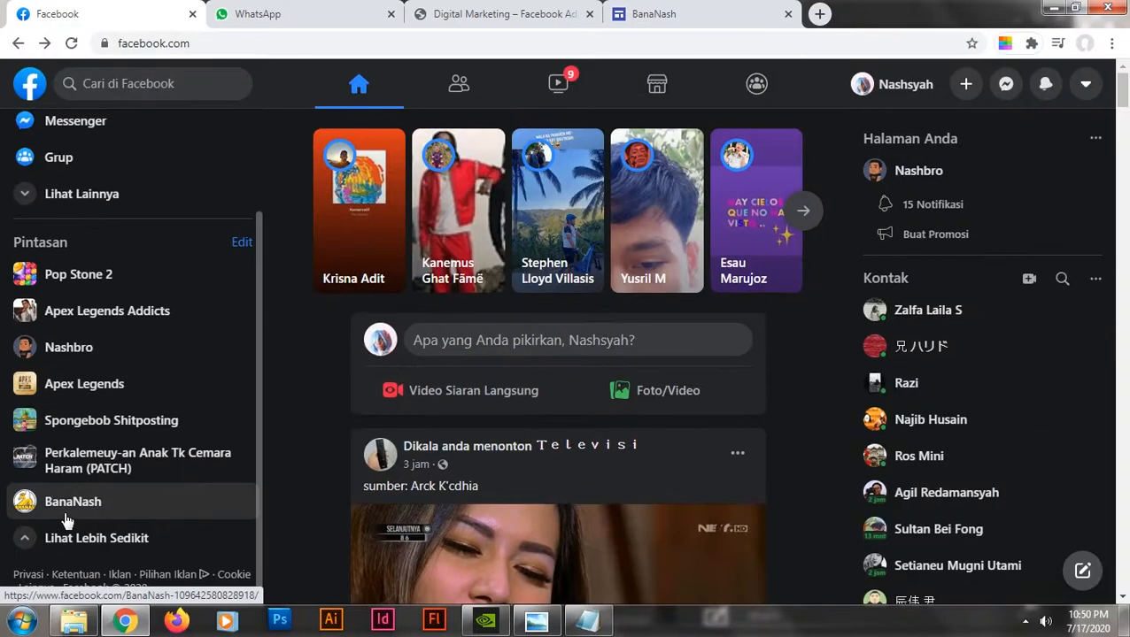
{"action": "left_click", "coordinate": [53, 496]}
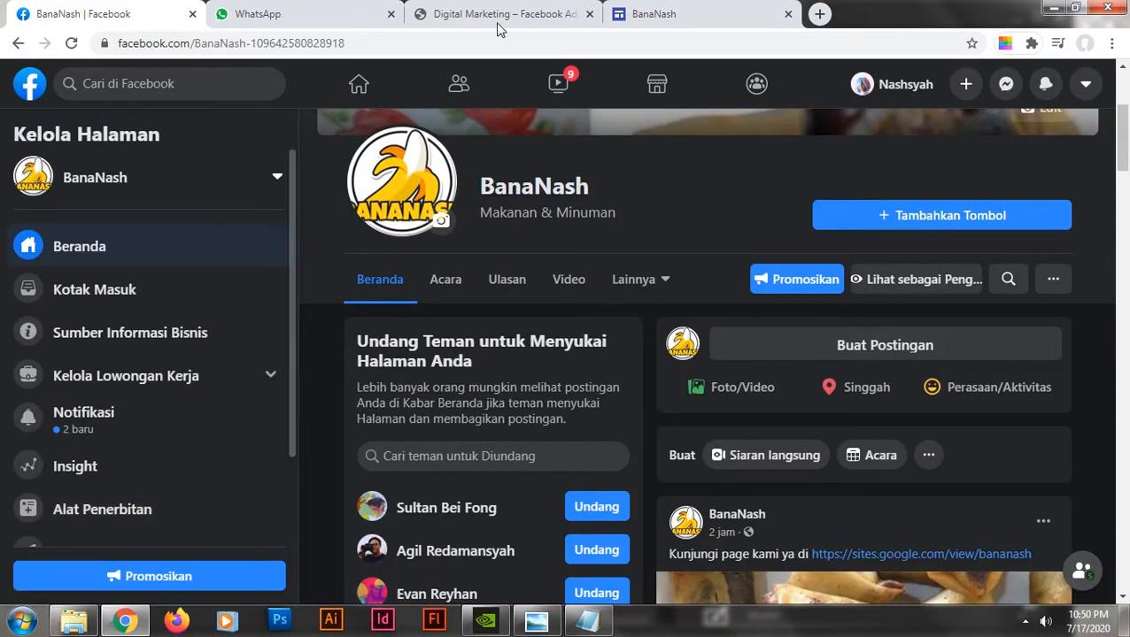
- Switch to the Notepad note and add the line "2. Klik promosikan di pojok kiri bawah"
{"action": "left_click", "coordinate": [589, 622]}
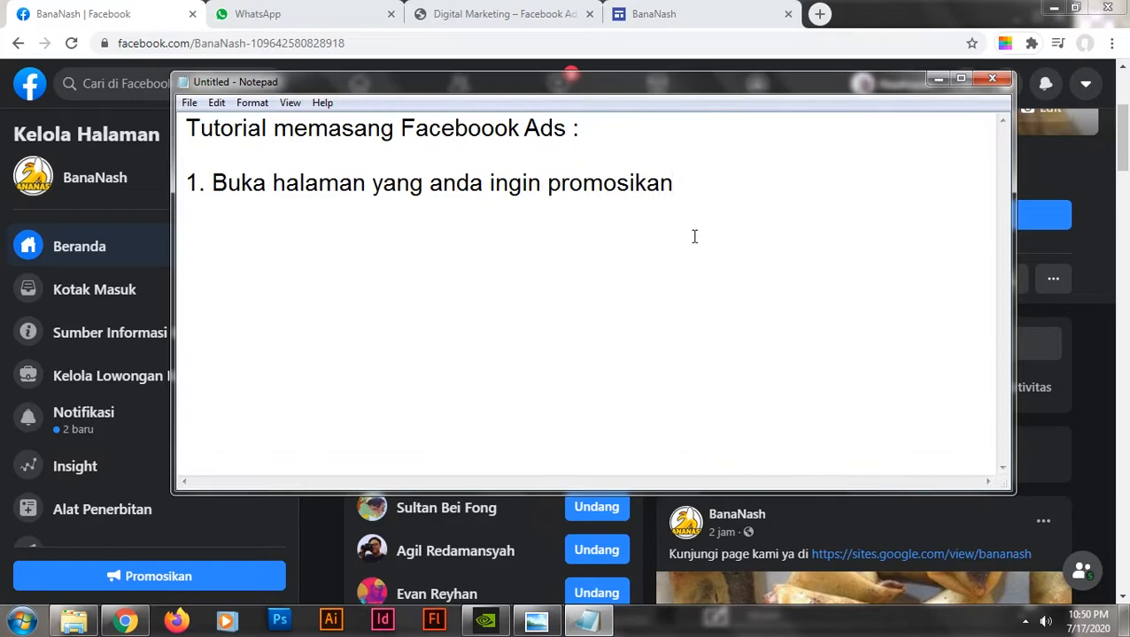
{"action": "key", "text": "Return"}
{"action": "type", "text": "2. Klik promosikan"}
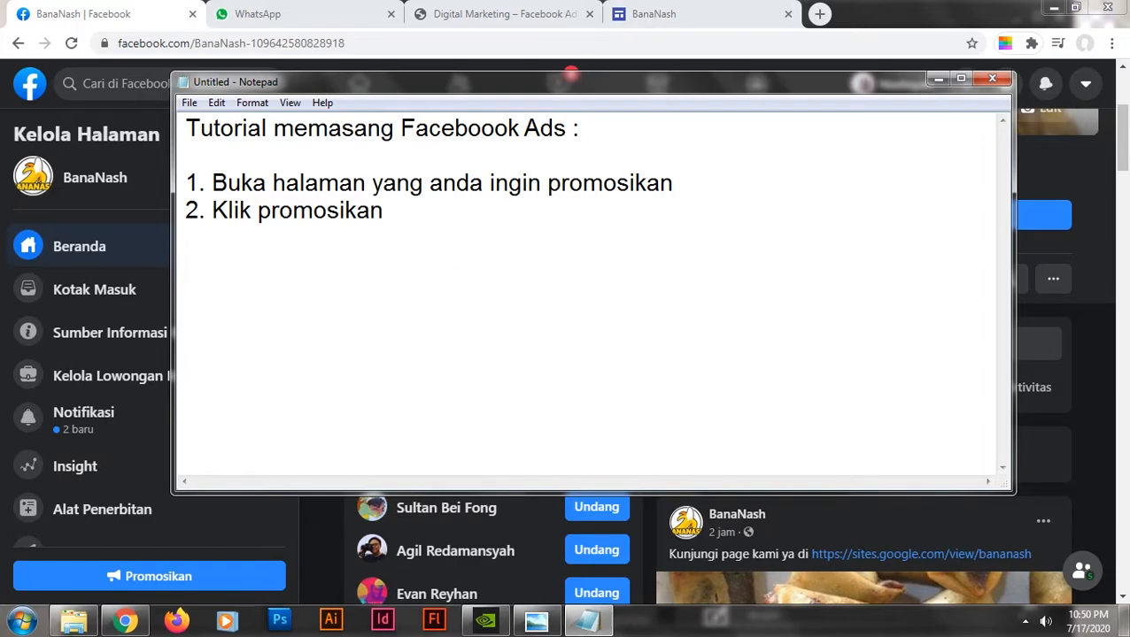
{"action": "type", "text": " di pojok kiri bawah"}
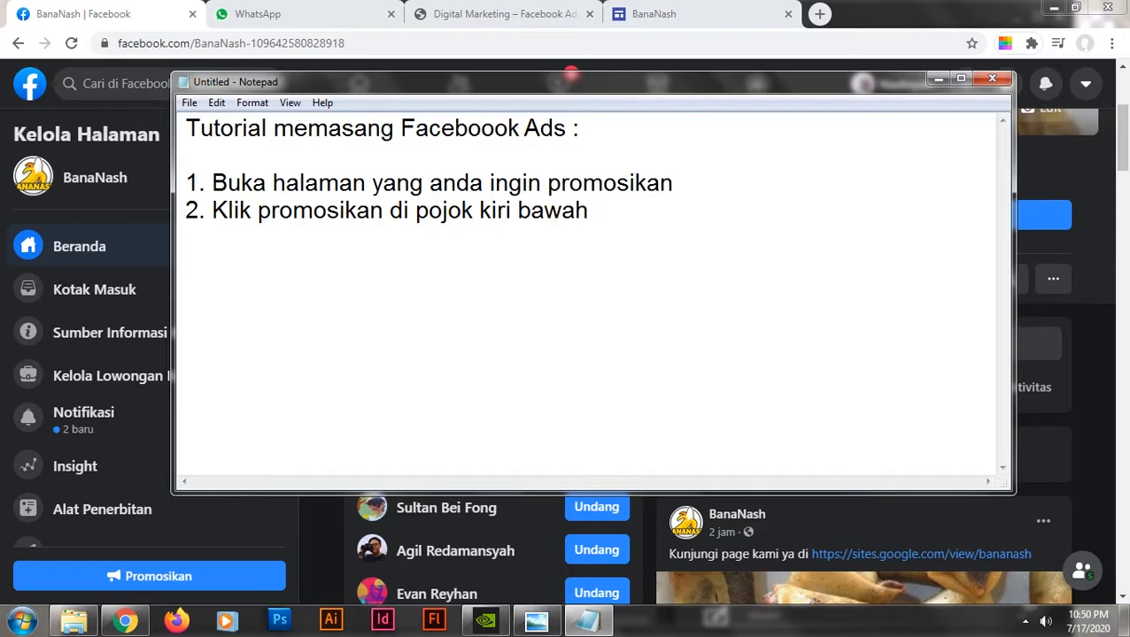
- Return to the BanaNash page on Facebook and start creating a promotion for it
{"action": "left_click", "coordinate": [937, 79]}
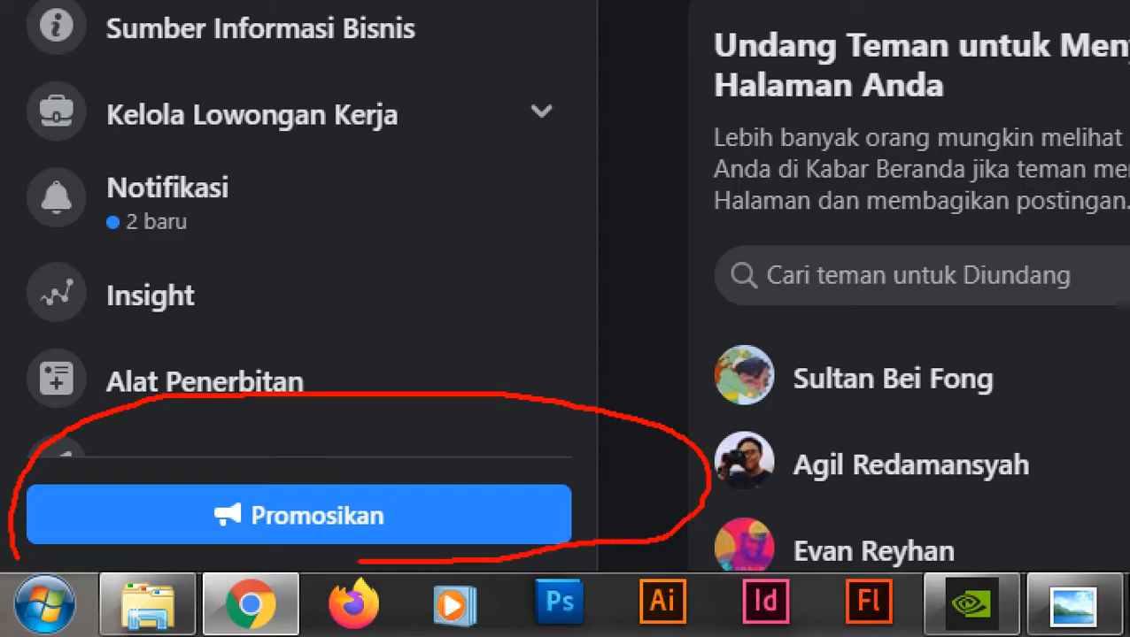
{"action": "mouse_move", "coordinate": [476, 264]}
{"action": "left_mouse_down"}
{"action": "mouse_move", "coordinate": [442, 330]}
{"action": "mouse_move", "coordinate": [491, 334]}
{"action": "left_mouse_up"}
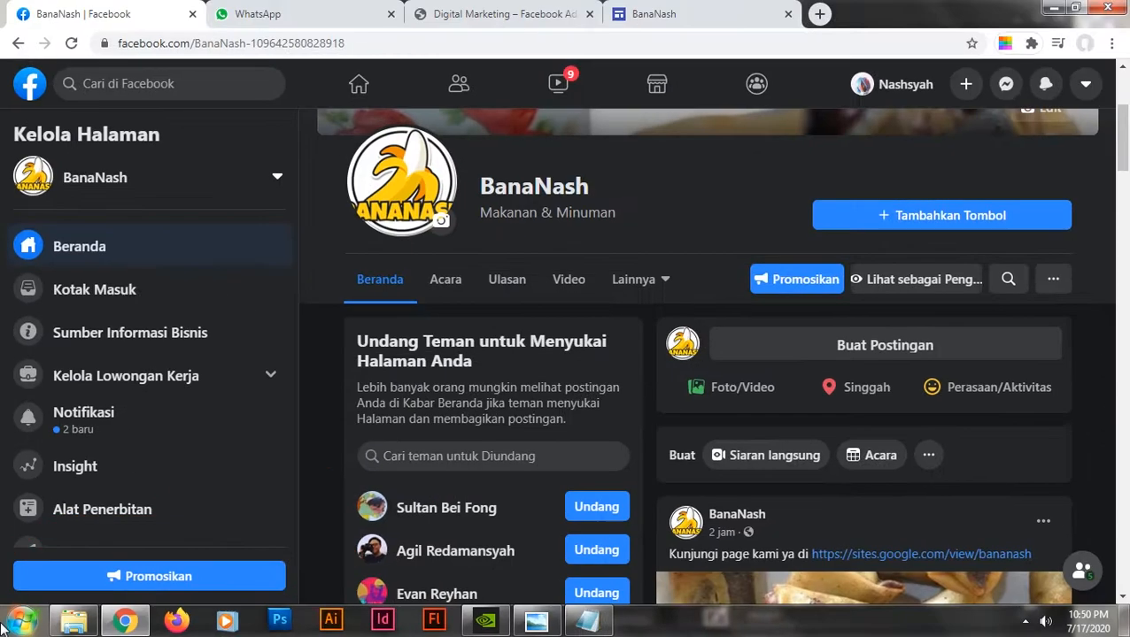
{"action": "left_click", "coordinate": [151, 529]}
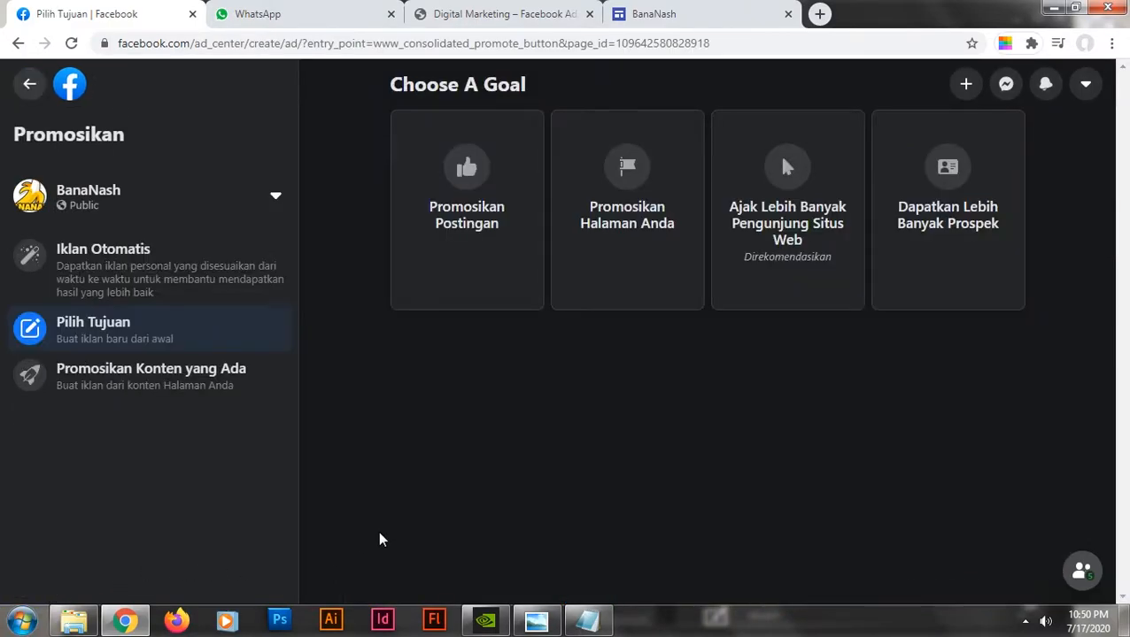
- Switch to the Notepad note and add the line "3. Pilih promosikan halaman anda"
{"action": "left_click", "coordinate": [587, 619]}
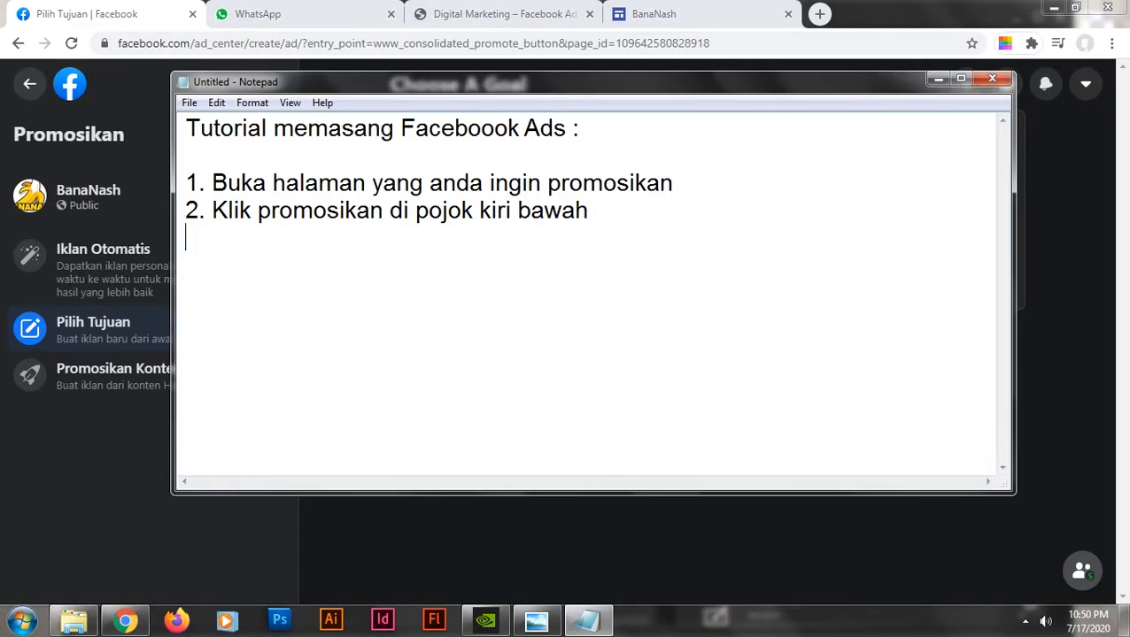
{"action": "type", "text": "Pilih pro"}
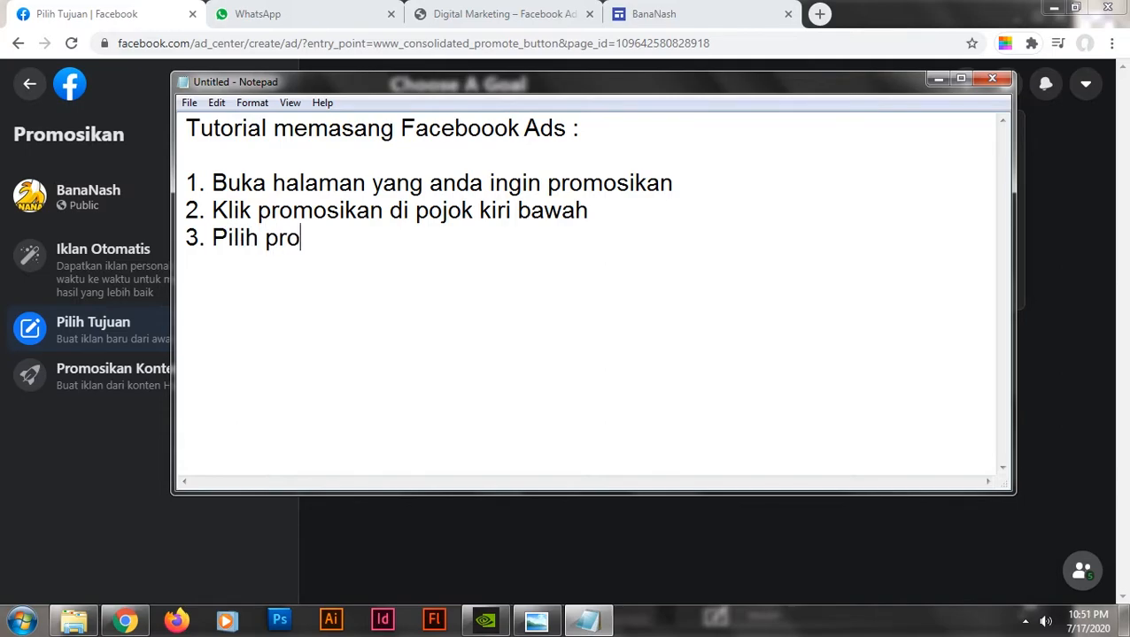
{"action": "type", "text": "mosikan halaman anda"}
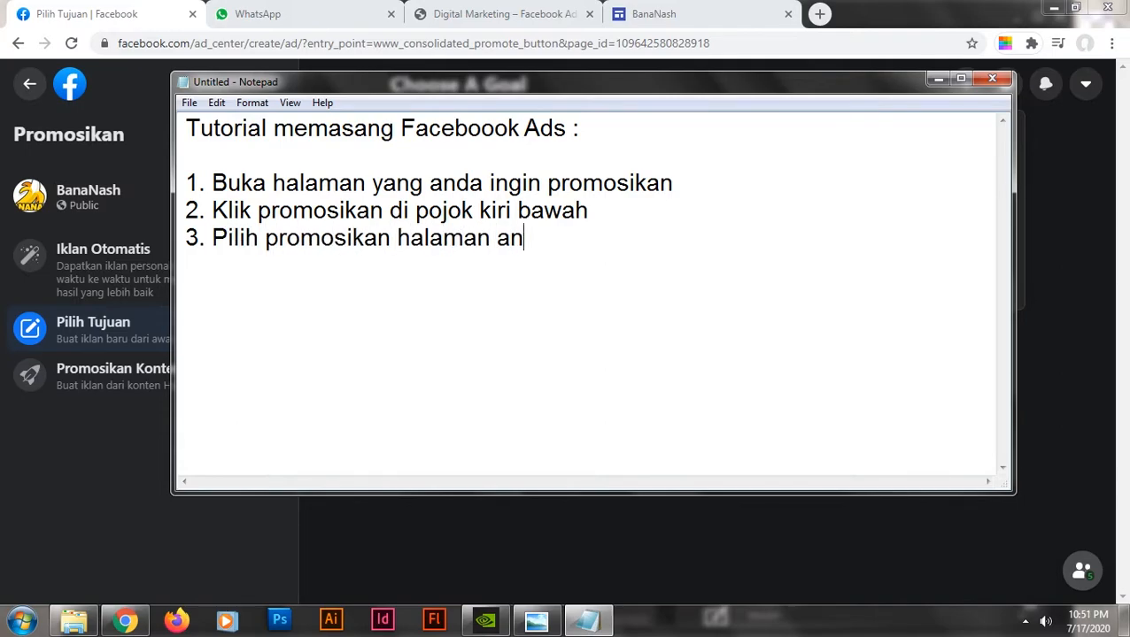
- Return to Facebook and choose Promosikan Halaman Anda as the goal of the ad
{"action": "left_click", "coordinate": [938, 81]}
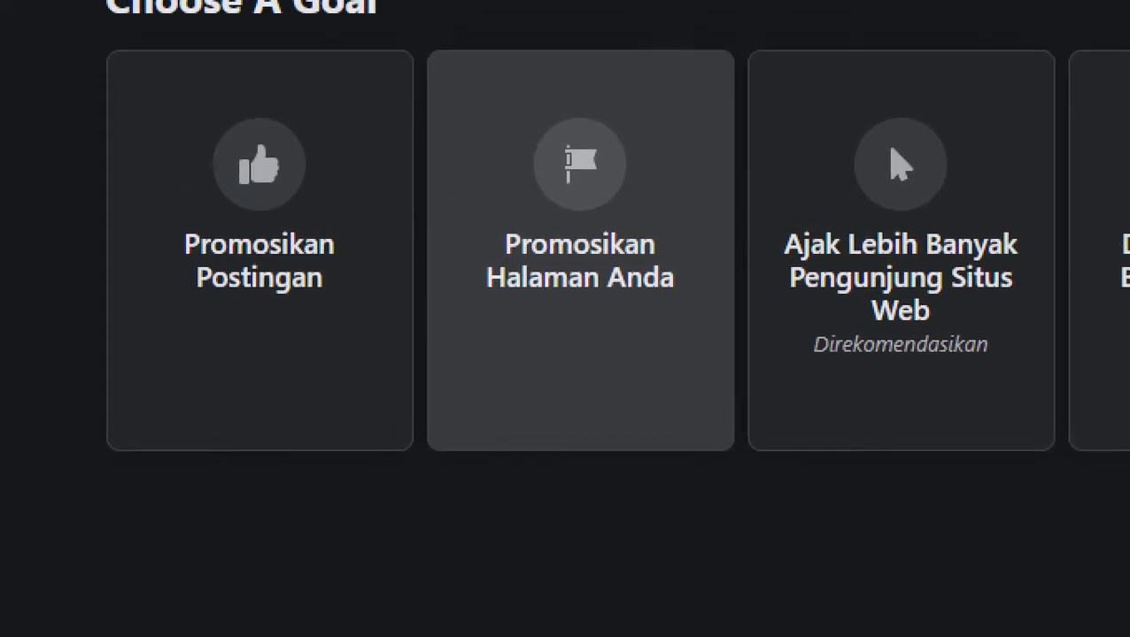
{"action": "mouse_move", "coordinate": [456, 128]}
{"action": "left_mouse_down"}
{"action": "mouse_move", "coordinate": [540, 75]}
{"action": "mouse_move", "coordinate": [707, 283]}
{"action": "mouse_move", "coordinate": [461, 288]}
{"action": "mouse_move", "coordinate": [480, 79]}
{"action": "left_mouse_up"}
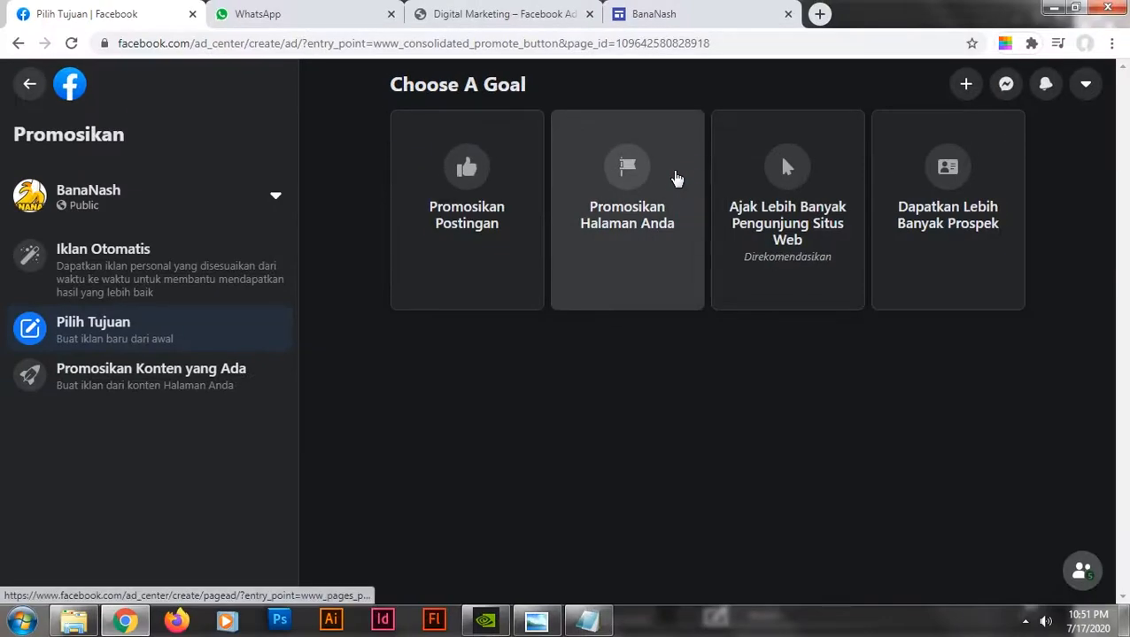
{"action": "left_click", "coordinate": [627, 321]}
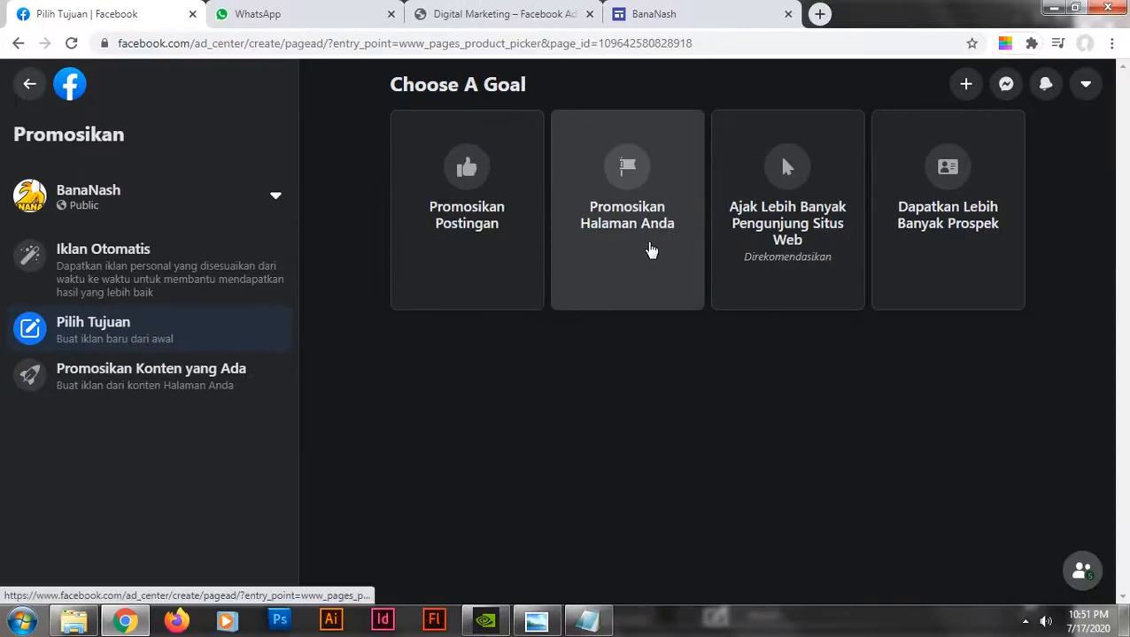
{"action": "mouse_move", "coordinate": [1122, 190]}
{"action": "left_mouse_down"}
{"action": "mouse_move", "coordinate": [1126, 482]}
{"action": "mouse_move", "coordinate": [1106, 189]}
{"action": "left_mouse_up"}
- Add the line "4. Buat keterangan yang menarik" to the Notepad note and move its window clear of the ad's description
{"action": "left_click", "coordinate": [591, 620]}
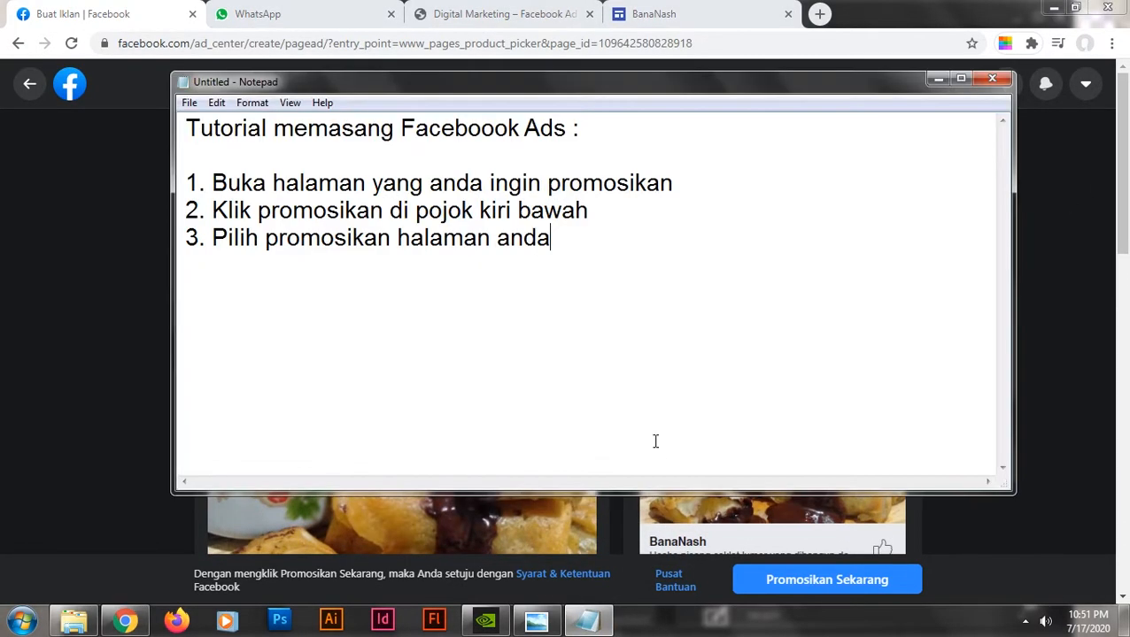
{"action": "type", "text": "4. Buat ketera"}
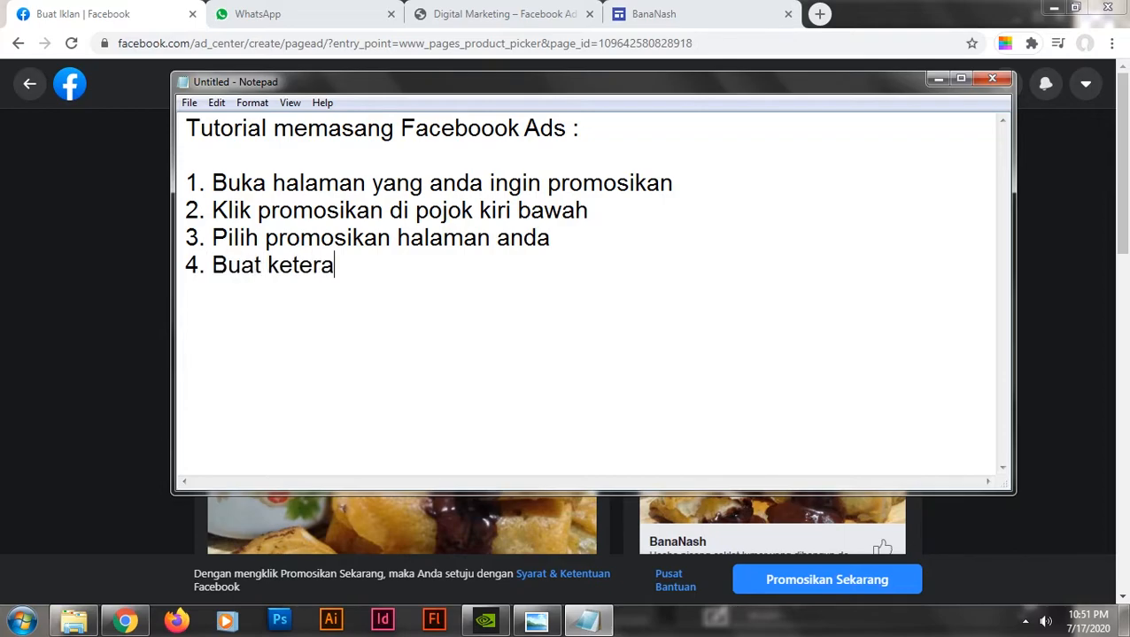
{"action": "type", "text": "ngan yang menarik"}
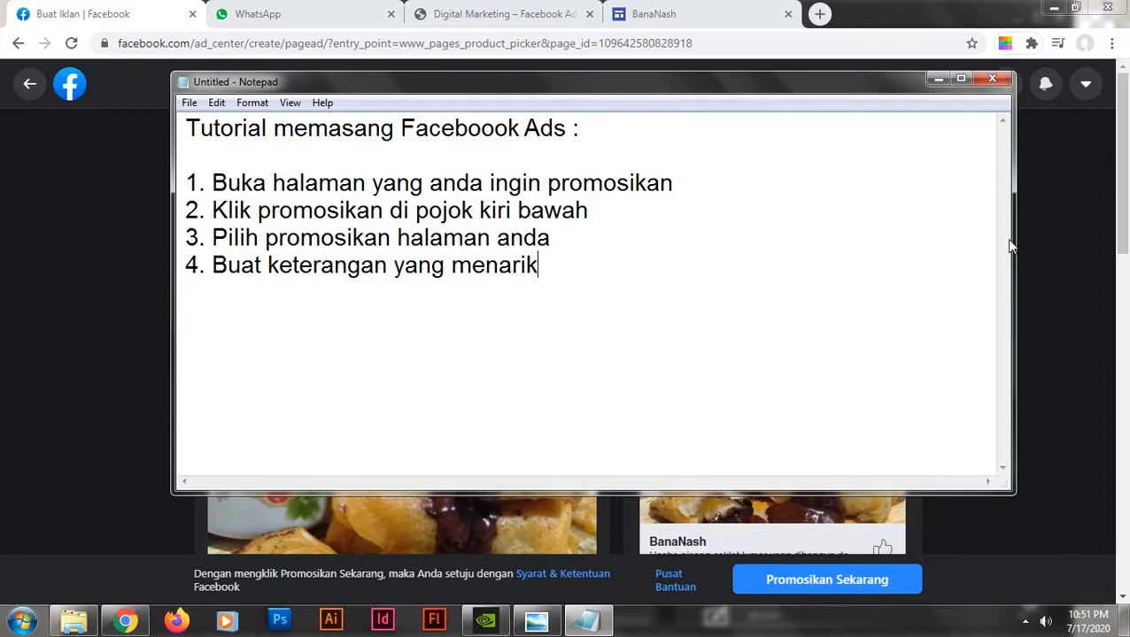
{"action": "left_click_drag", "start_coordinate": [1009, 247], "coordinate": [782, 239]}
{"action": "left_click_drag", "start_coordinate": [651, 88], "coordinate": [1020, 101]}
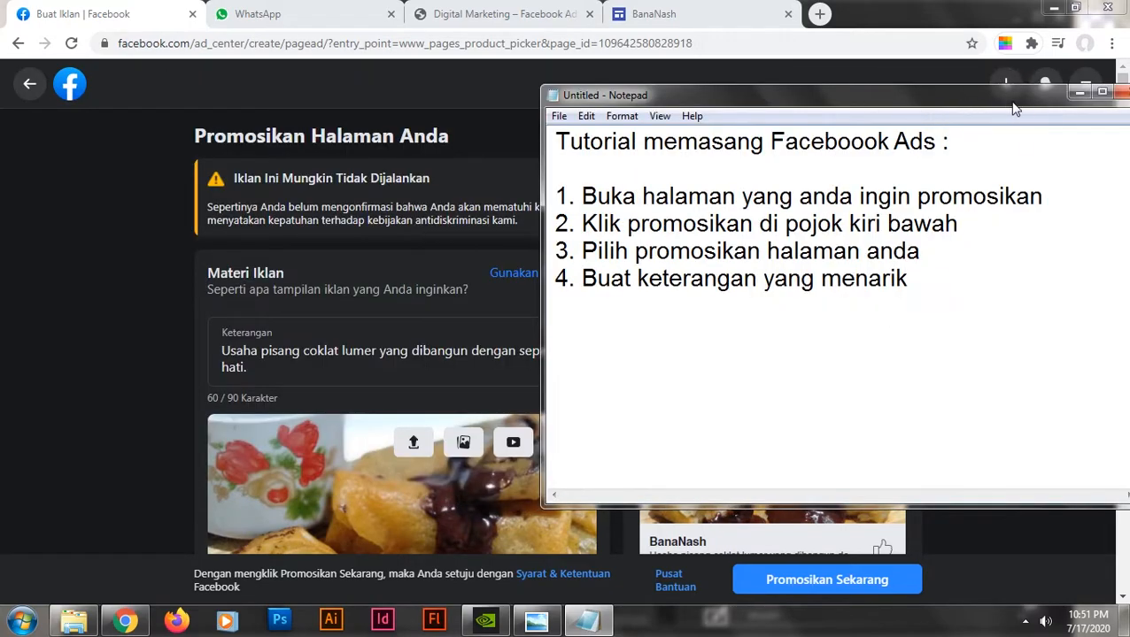
{"action": "left_click", "coordinate": [1079, 92]}
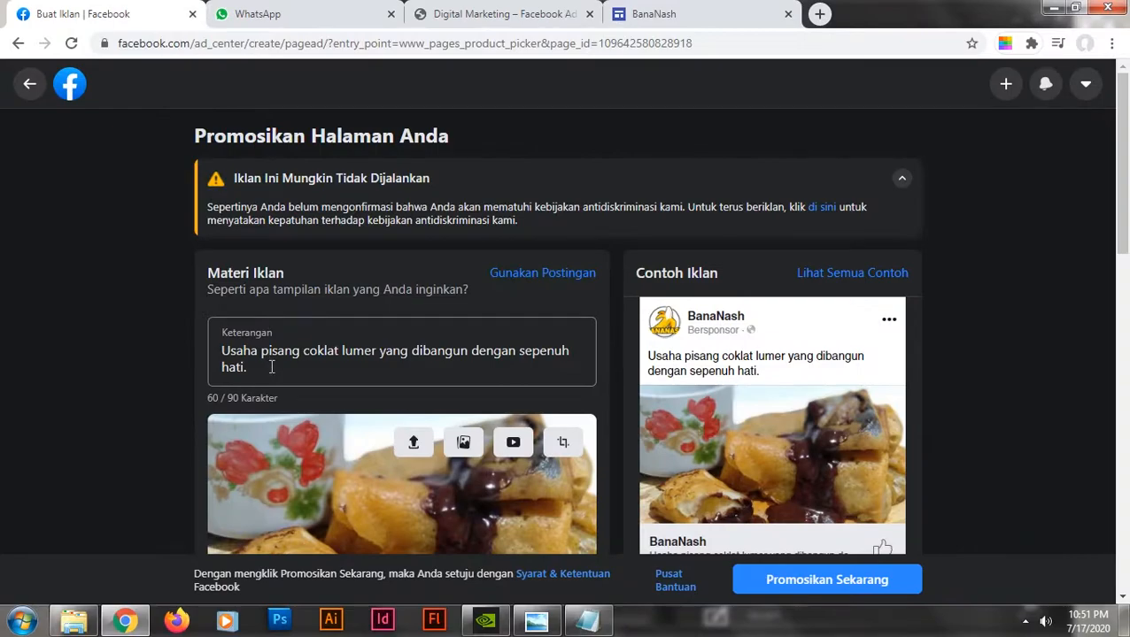
{"action": "left_click", "coordinate": [271, 366]}
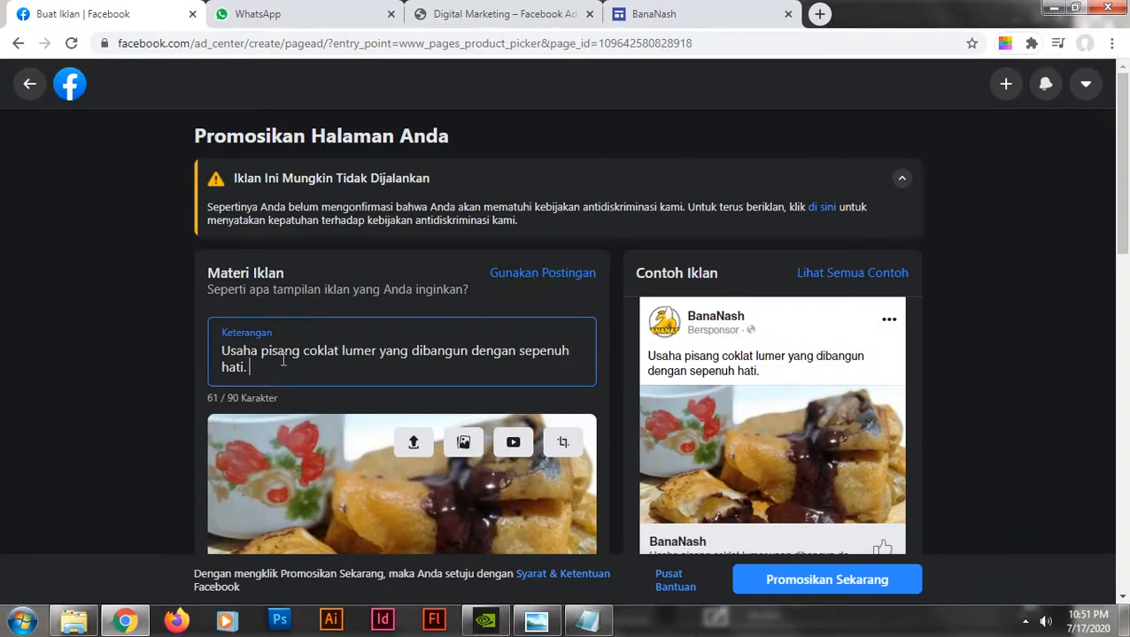
{"action": "type", "text": "Jangan lupa kunjungi page kami di"}
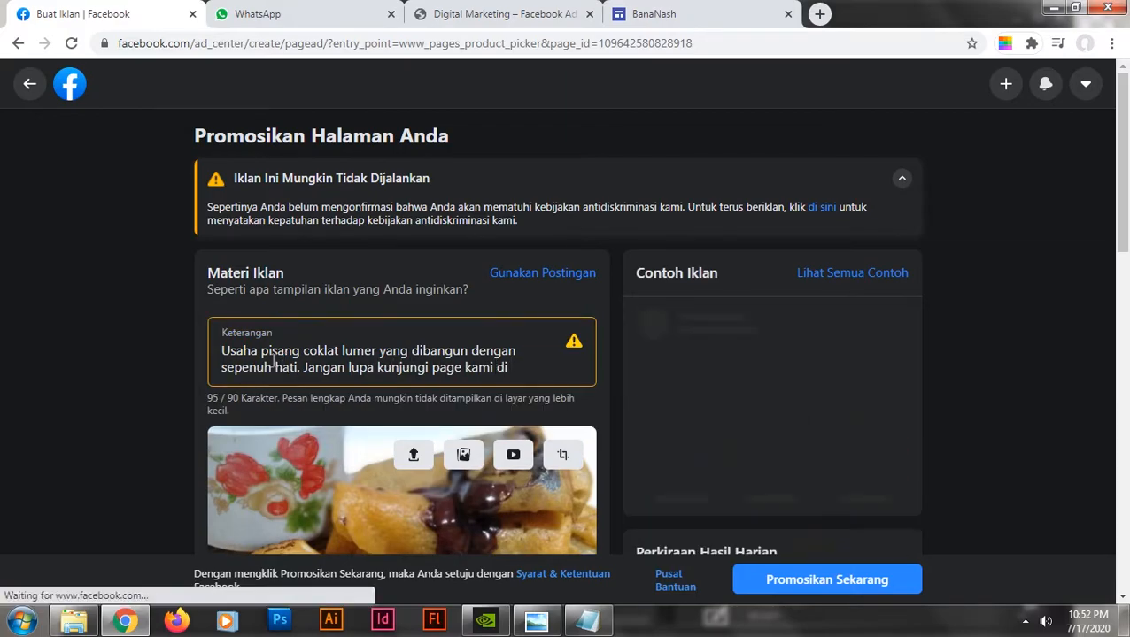
{"action": "left_click", "coordinate": [652, 16]}
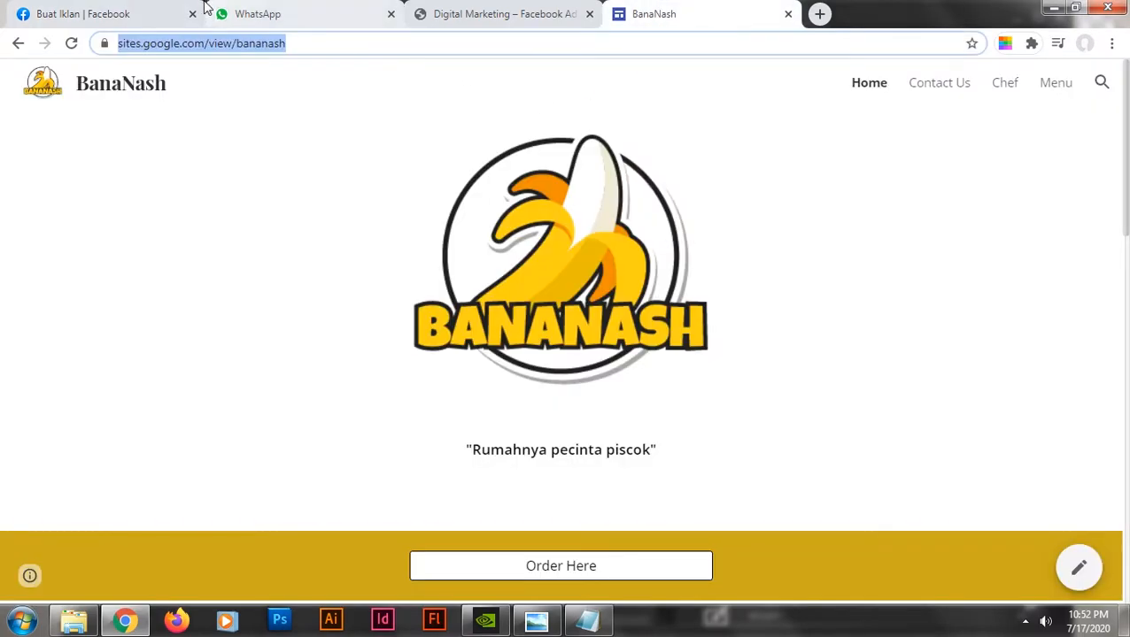
{"action": "left_click", "coordinate": [142, 13]}
{"action": "type", "text": "https://sites.google.com/view/bananash"}
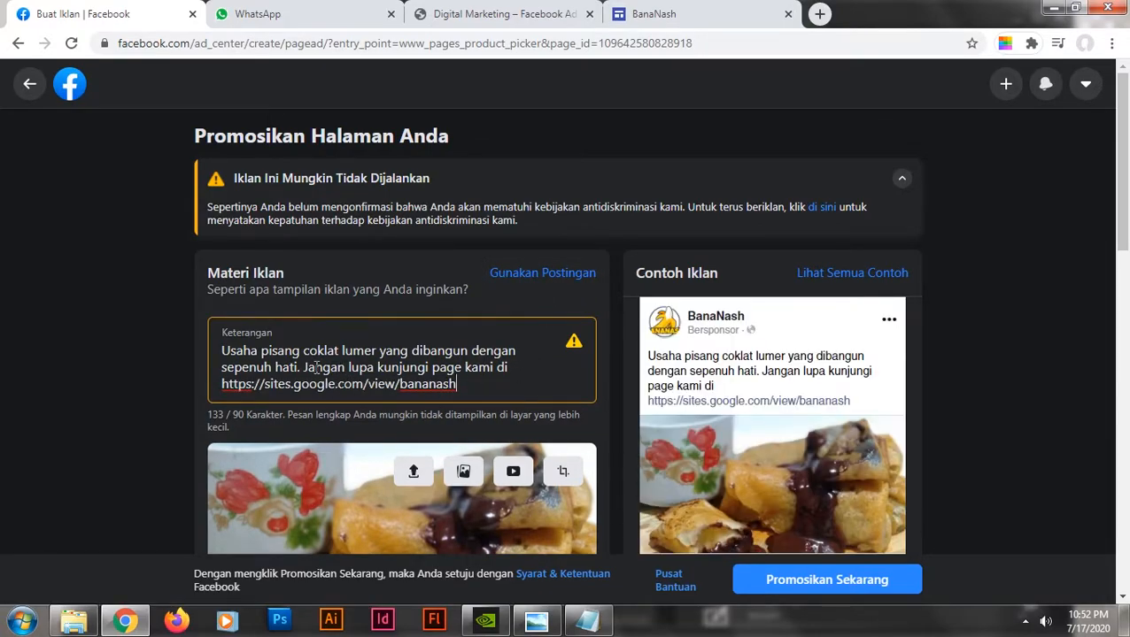
{"action": "key", "text": "Return"}
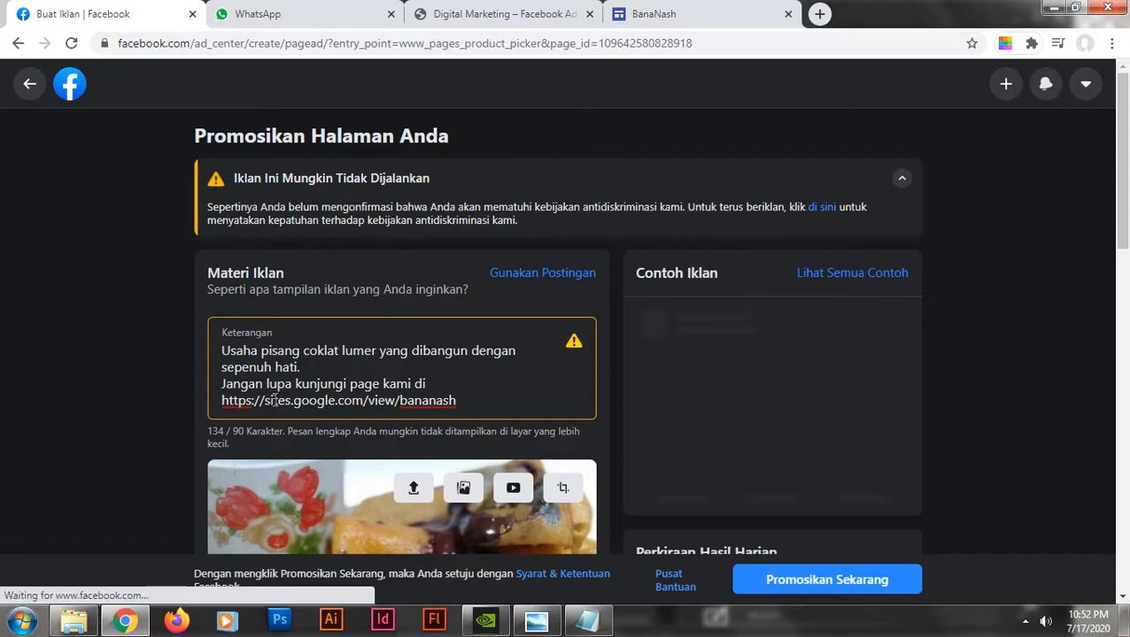
- Delete the website link and the "Jangan lupa kunjungi page kami di" text from the ad description
{"action": "scroll", "coordinate": [536, 400], "scroll_direction": "down", "scroll_amount": 1}
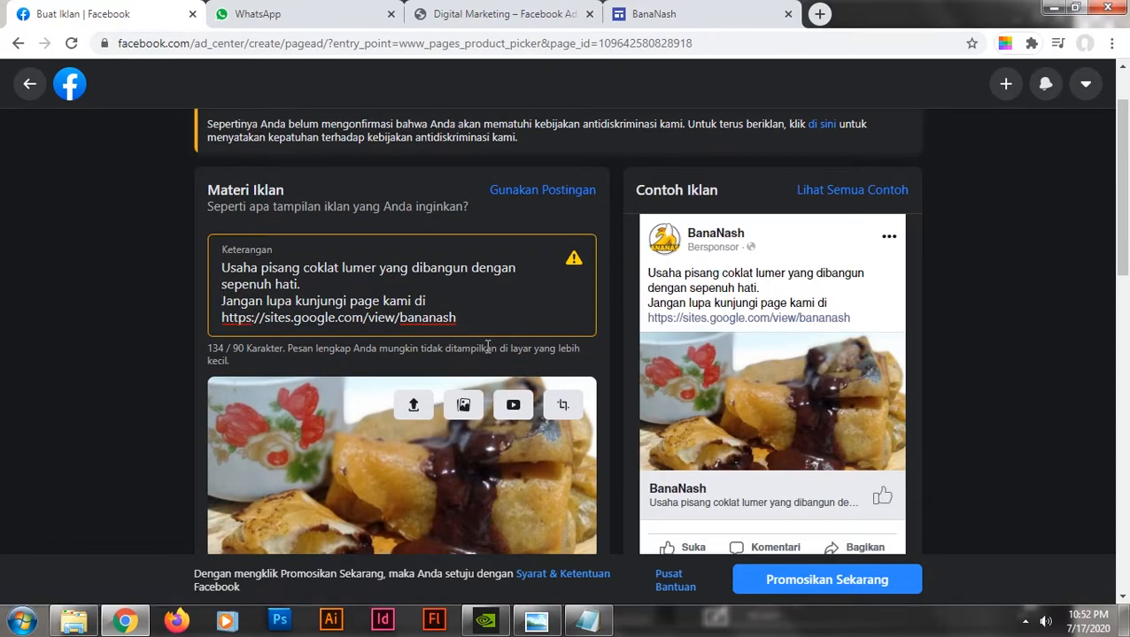
{"action": "left_click_drag", "start_coordinate": [471, 317], "coordinate": [223, 323]}
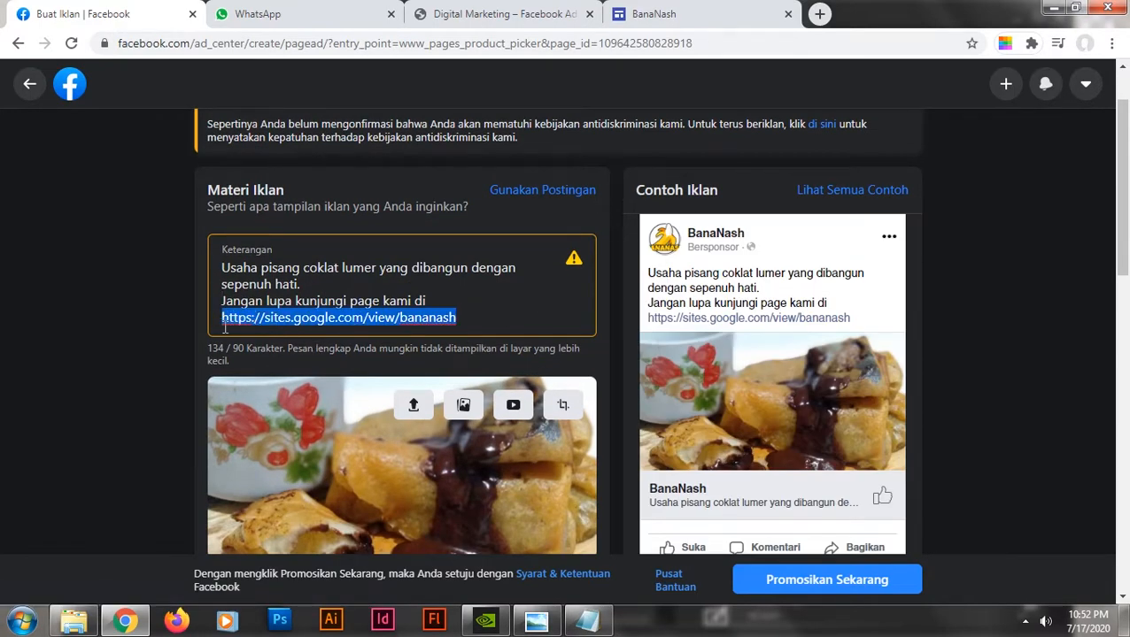
{"action": "key", "text": "BackSpace"}
{"action": "left_click_drag", "start_coordinate": [448, 305], "coordinate": [221, 302]}
{"action": "key", "text": "BackSpace"}
{"action": "scroll", "coordinate": [310, 336], "scroll_direction": "up", "scroll_amount": 1}
{"action": "key", "text": "BackSpace"}
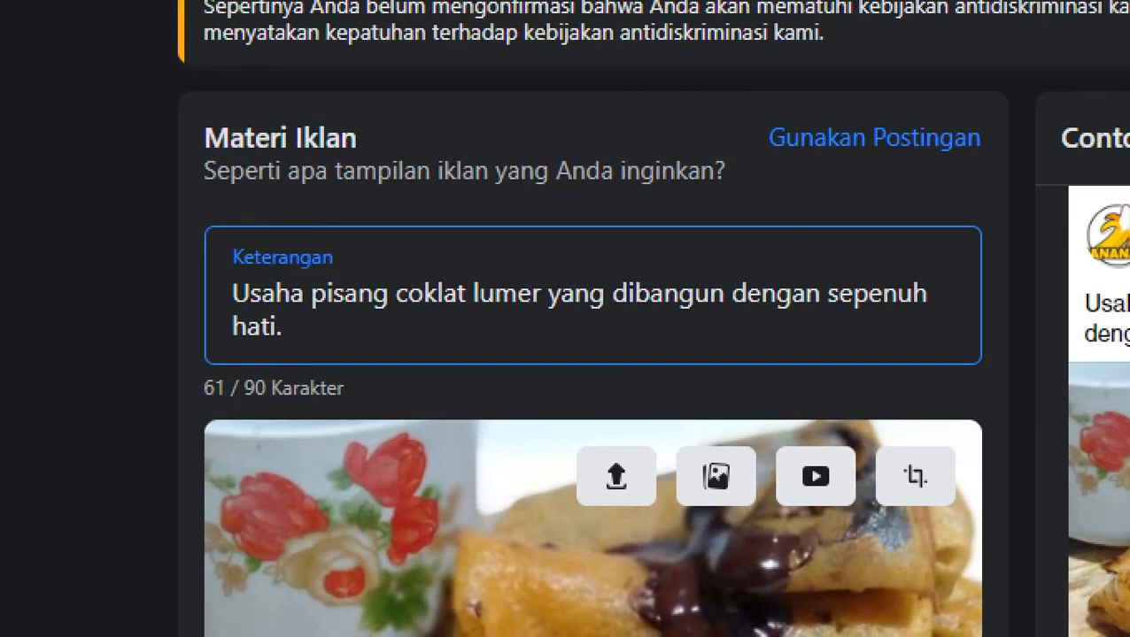
{"action": "left_click_drag", "start_coordinate": [202, 403], "coordinate": [297, 403]}
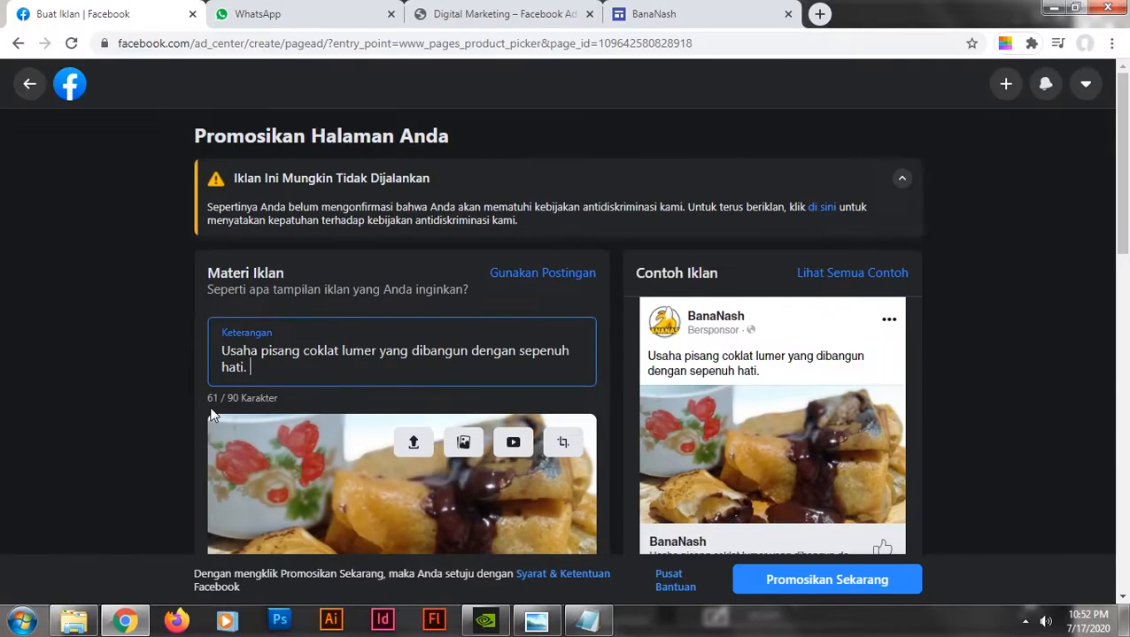
- Add the line "5. Pilih gambar yang yang ingin anda tampilkan sebagai iklan" to the Notepad note, breaking it before "tampilkan", and minimize Notepad
{"action": "scroll", "coordinate": [415, 418], "scroll_direction": "down", "scroll_amount": 2}
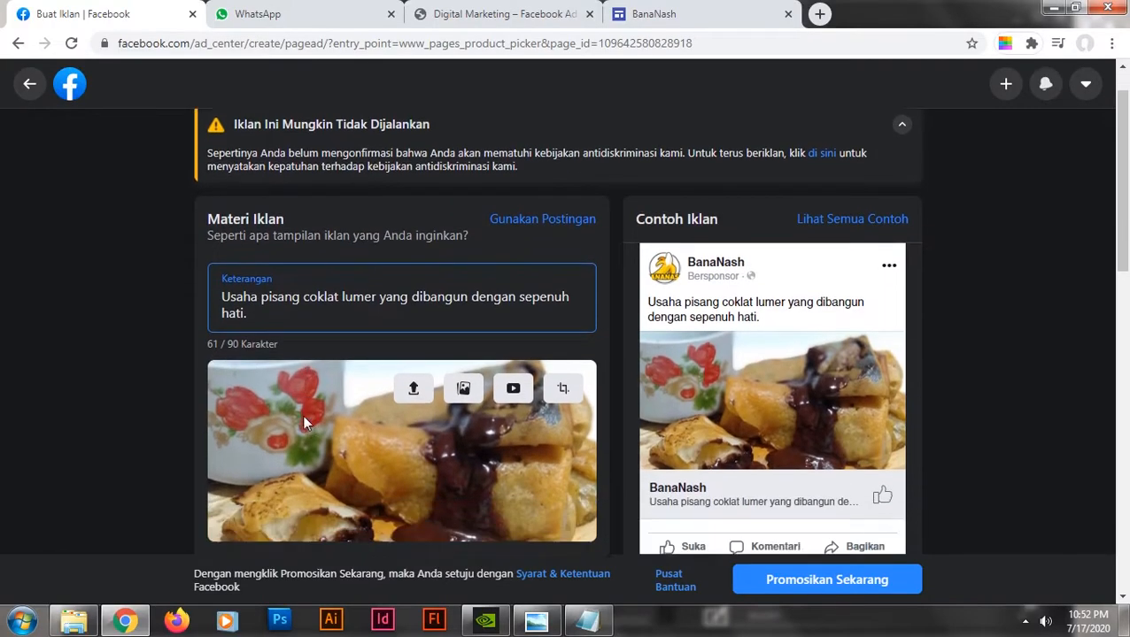
{"action": "left_click", "coordinate": [588, 620]}
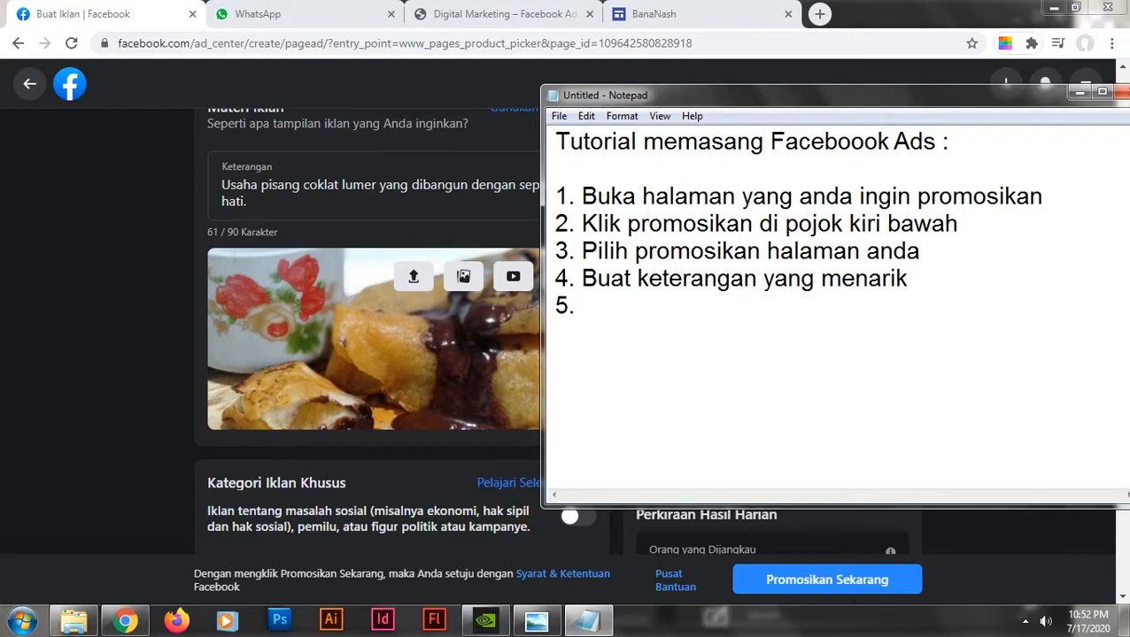
{"action": "type", "text": "ilih gambar "}
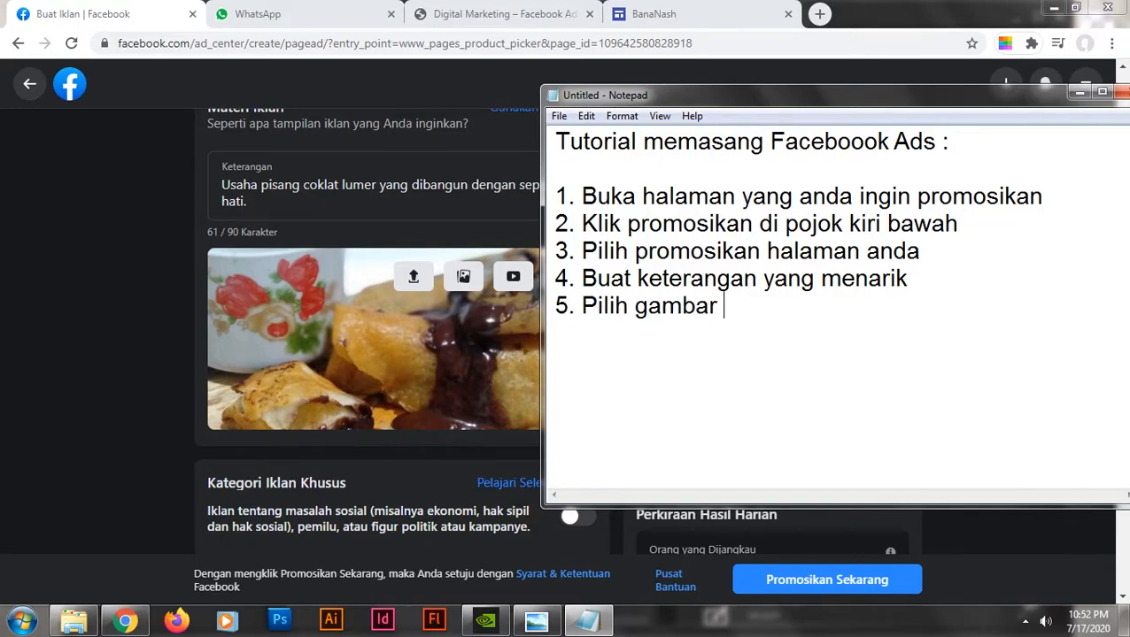
{"action": "type", "text": "yang yang ingin anda "}
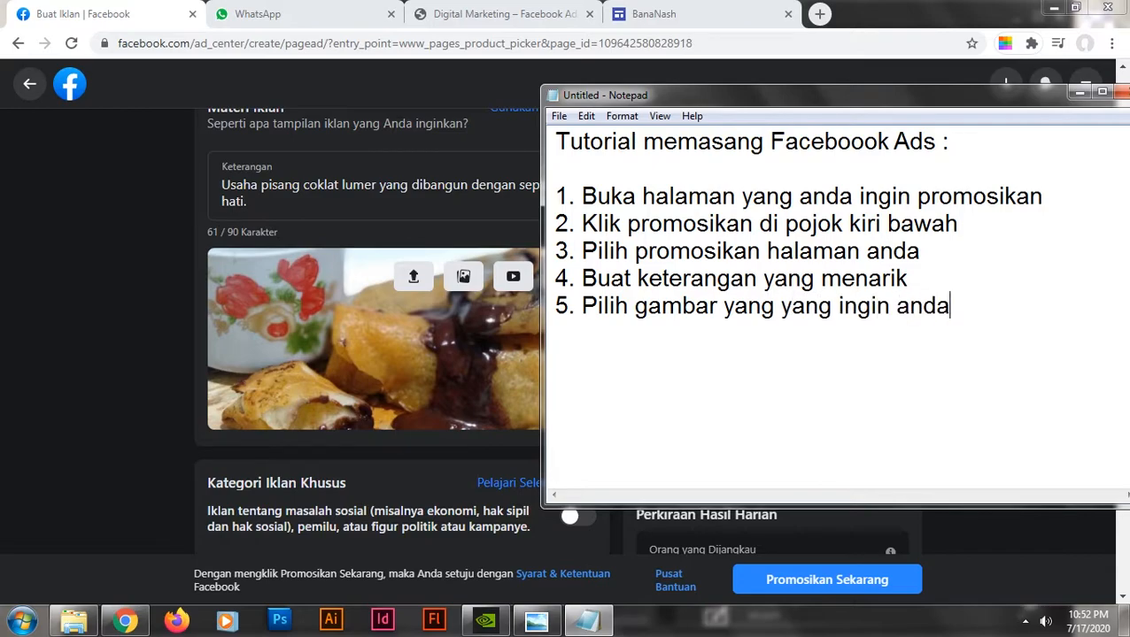
{"action": "type", "text": "tampilkan s"}
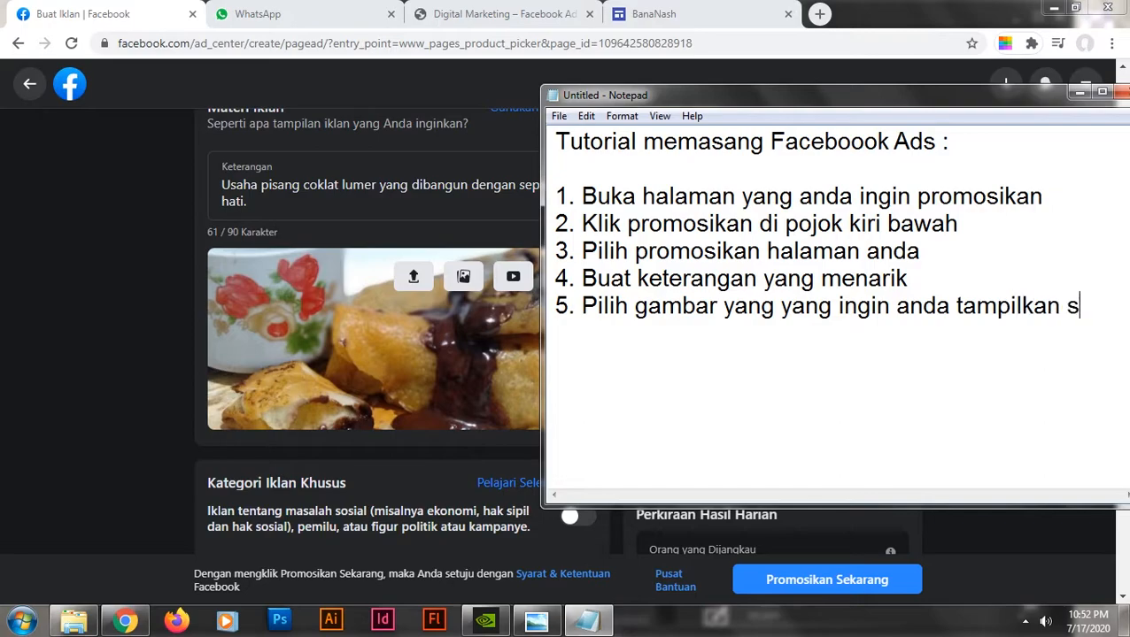
{"action": "type", "text": "ebagai iklan"}
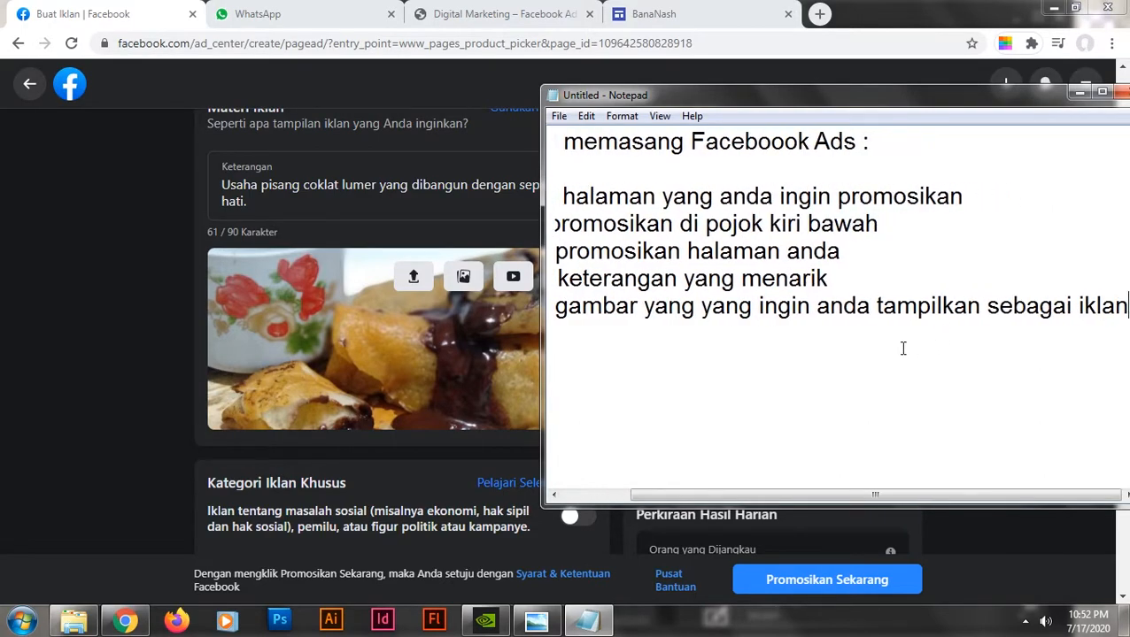
{"action": "key", "text": "Return"}
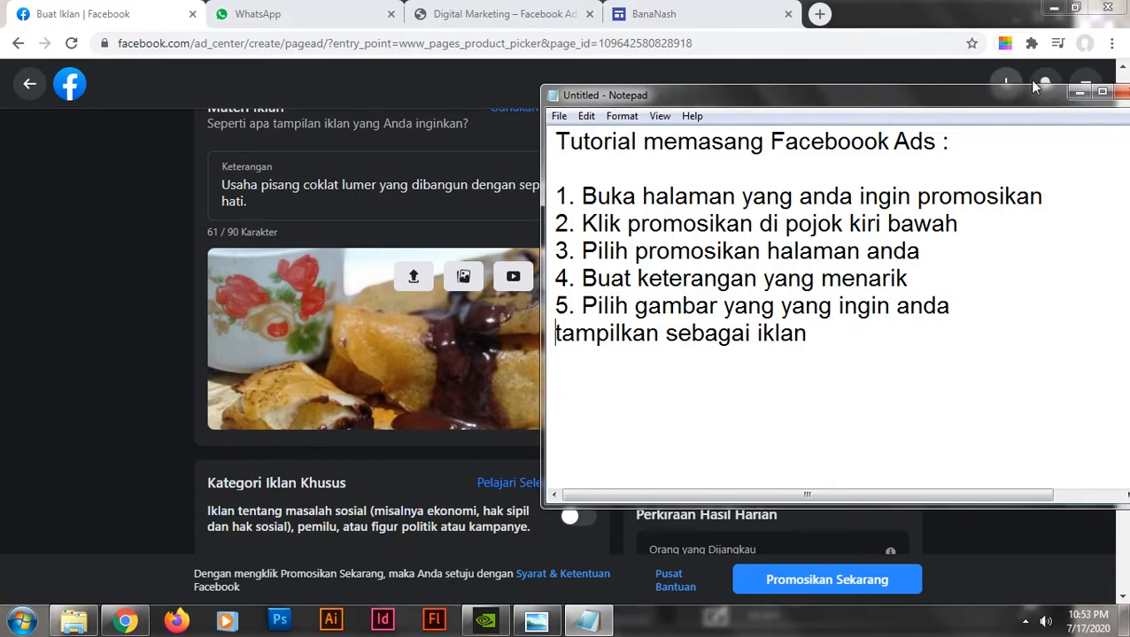
{"action": "left_click", "coordinate": [1079, 92]}
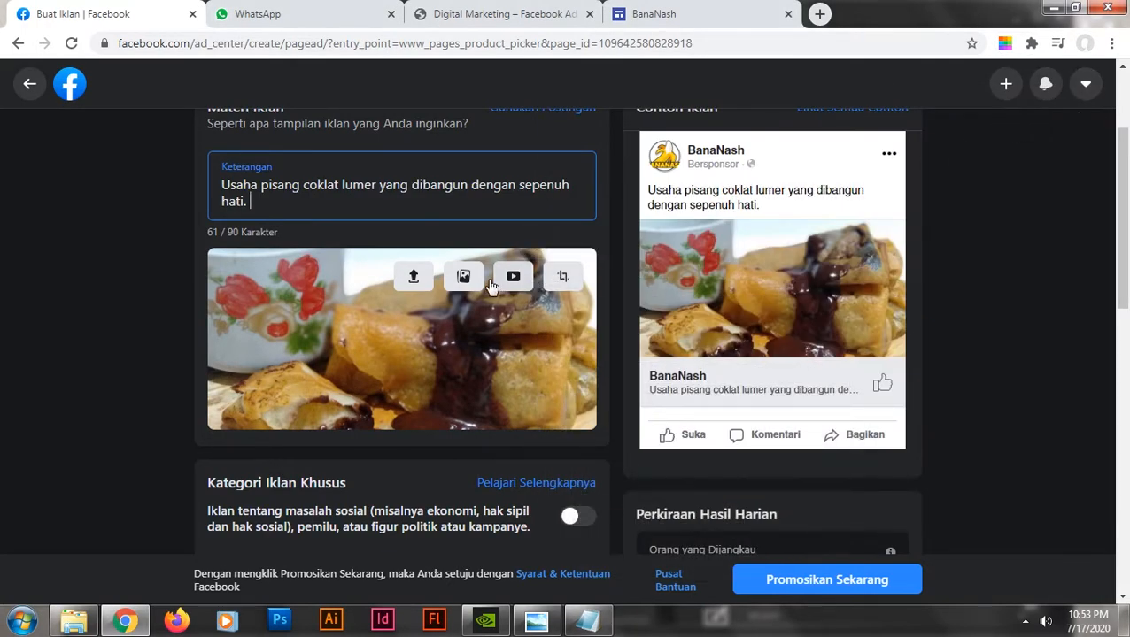
- Replace the ad's picture by uploading Resep-Piscok-Lumer.jpg from the Piscok folder
{"action": "left_click", "coordinate": [414, 286]}
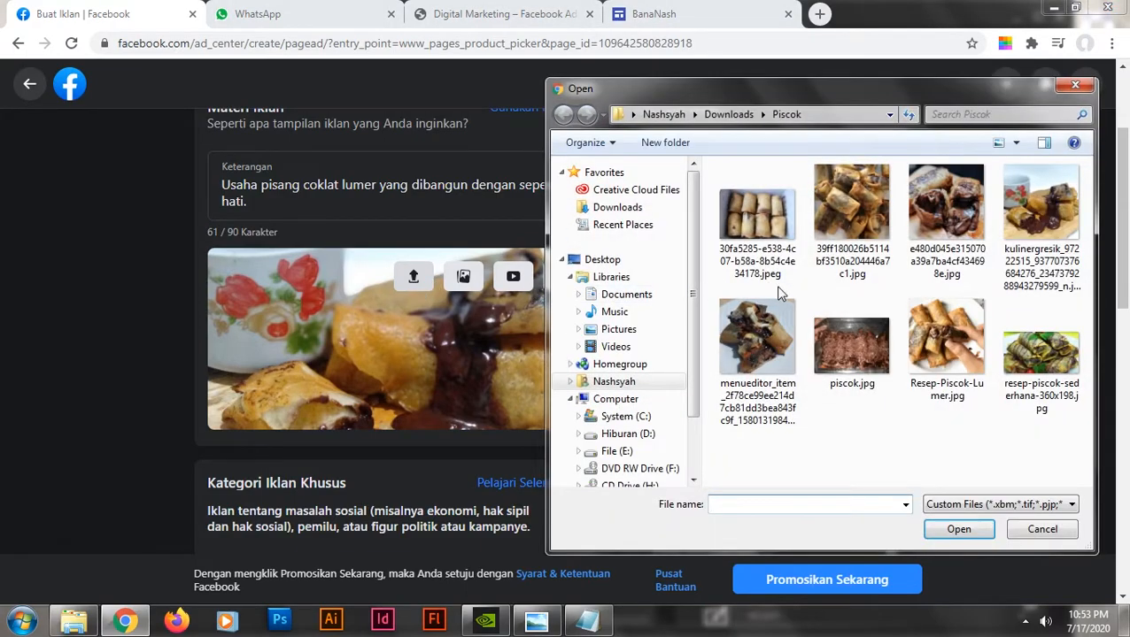
{"action": "left_click", "coordinate": [949, 345]}
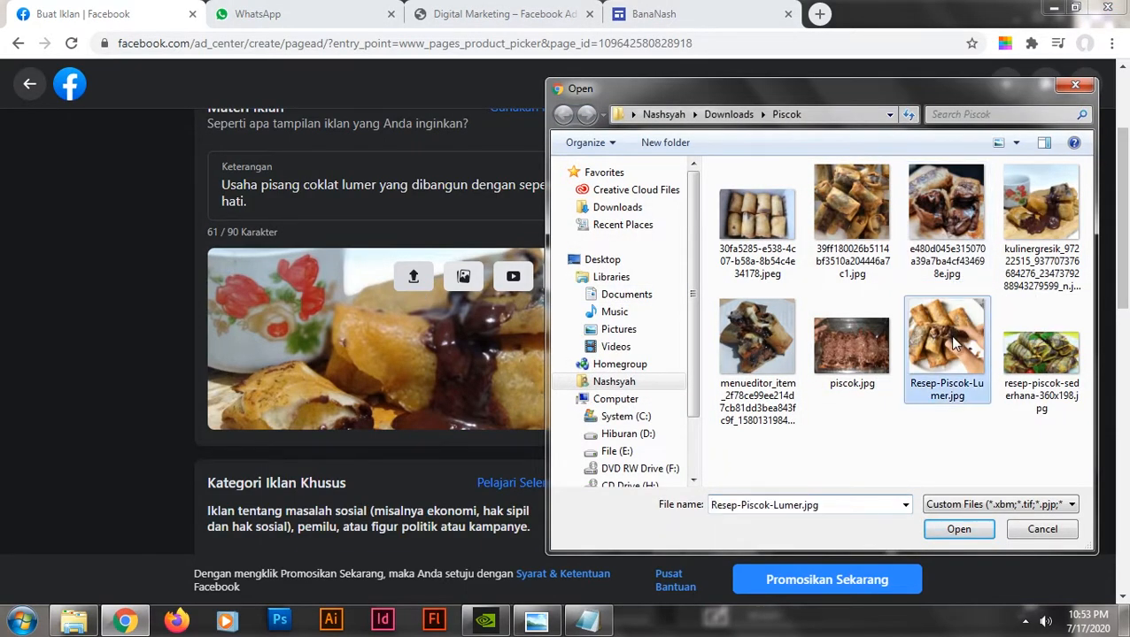
{"action": "left_click", "coordinate": [958, 530]}
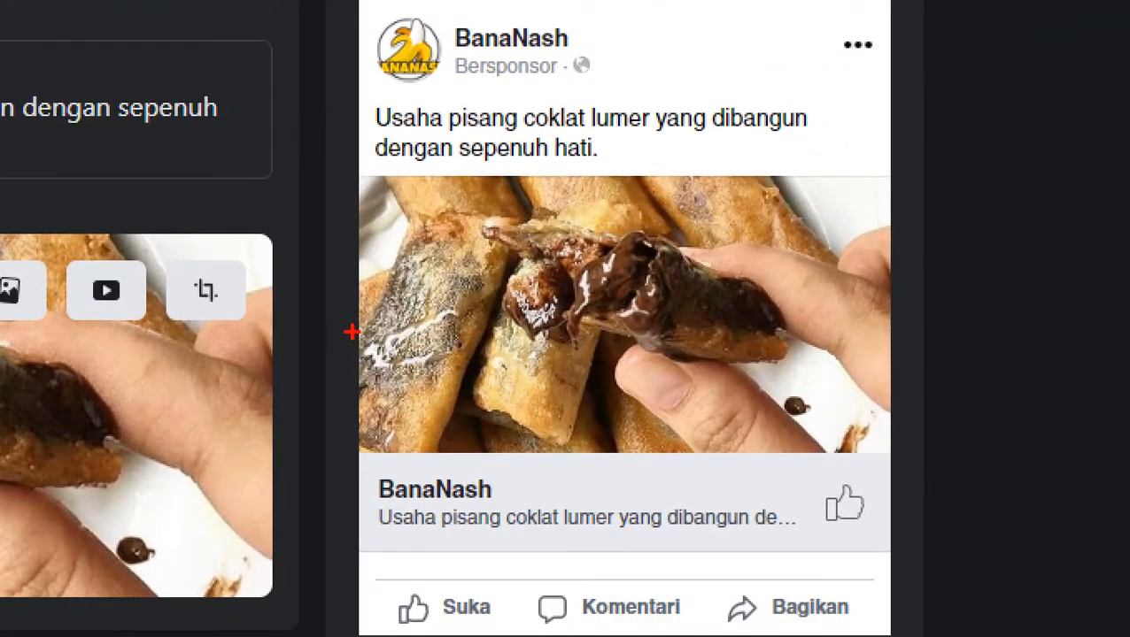
{"action": "mouse_move", "coordinate": [344, 227]}
{"action": "left_mouse_down"}
{"action": "mouse_move", "coordinate": [542, 559]}
{"action": "mouse_move", "coordinate": [934, 303]}
{"action": "mouse_move", "coordinate": [389, 164]}
{"action": "mouse_move", "coordinate": [345, 250]}
{"action": "left_mouse_up"}
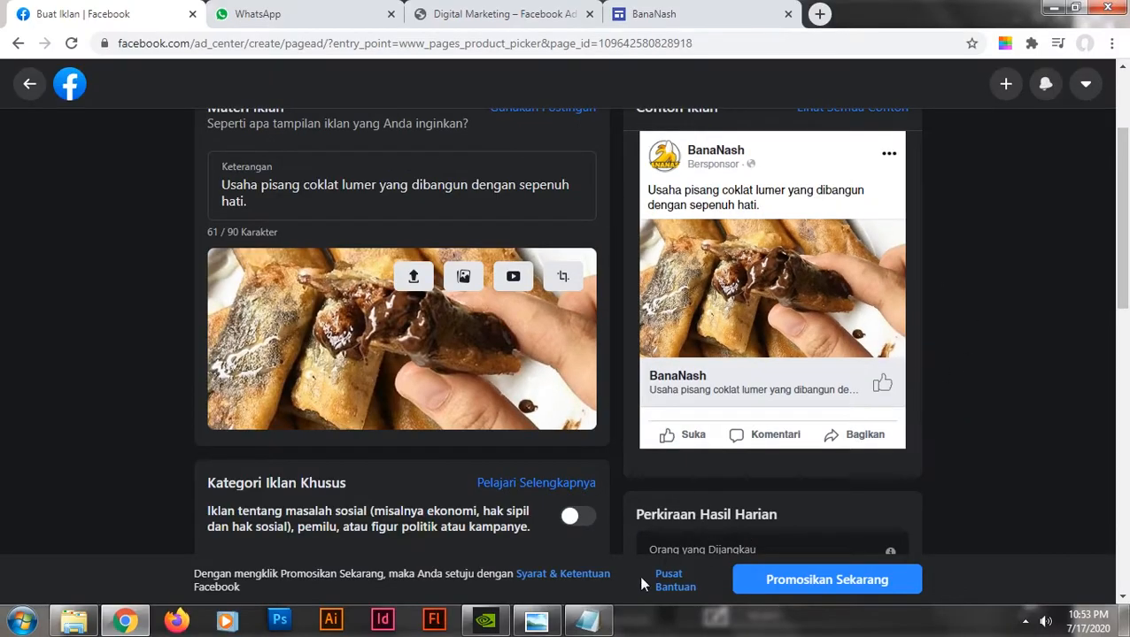
- Add the line "6. Tentukan target pasar anda" to the Notepad note and minimize Notepad
{"action": "left_click", "coordinate": [587, 621]}
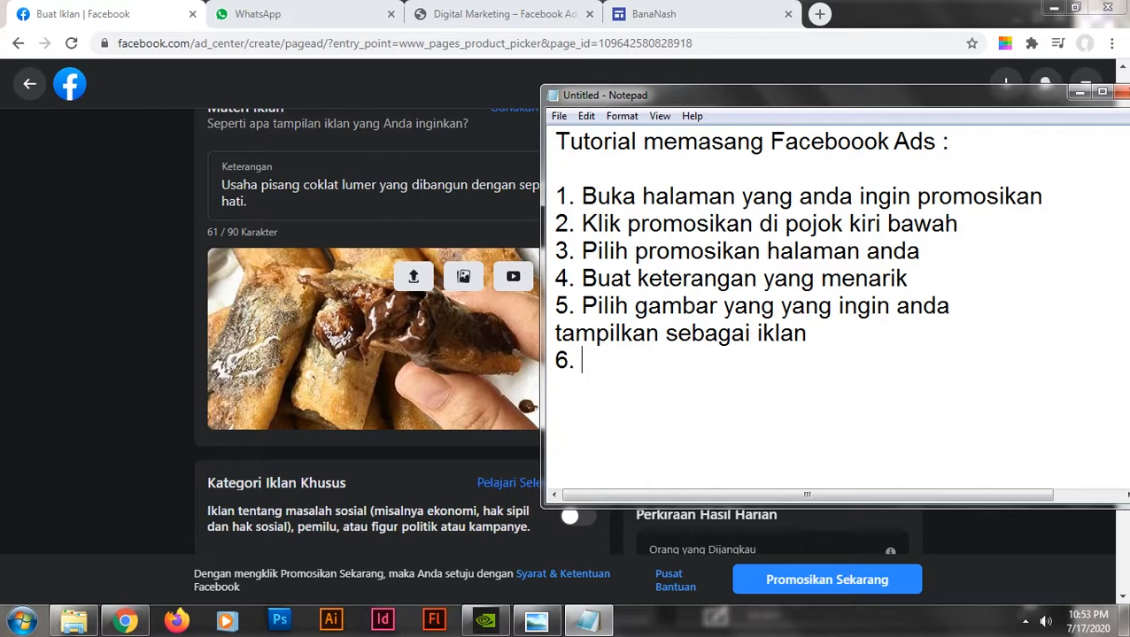
{"action": "type", "text": "ntukan t"}
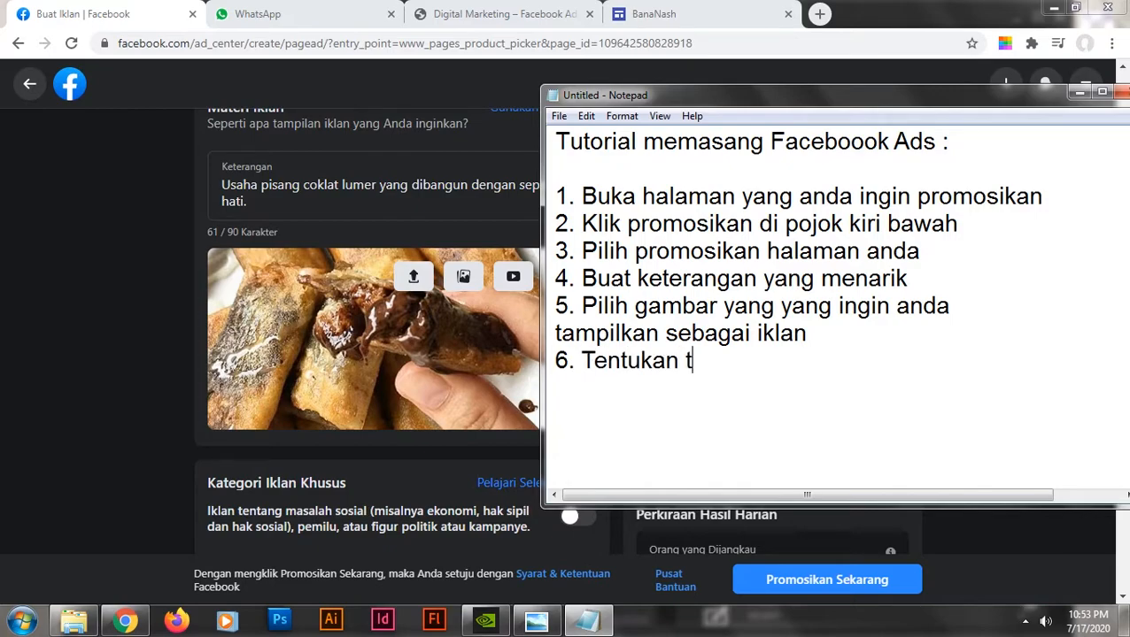
{"action": "type", "text": "arget pasar anda"}
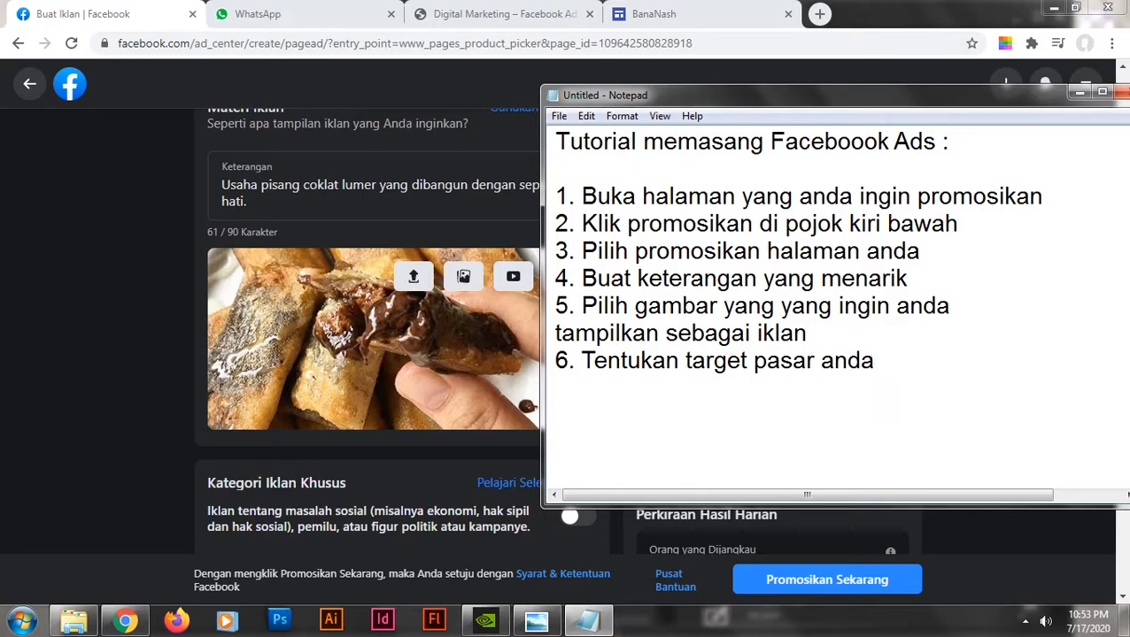
{"action": "left_click", "coordinate": [1079, 92]}
- Open the ad's audience details for editing and lower the minimum age to 13
{"action": "scroll", "coordinate": [483, 299], "scroll_direction": "down", "scroll_amount": 3}
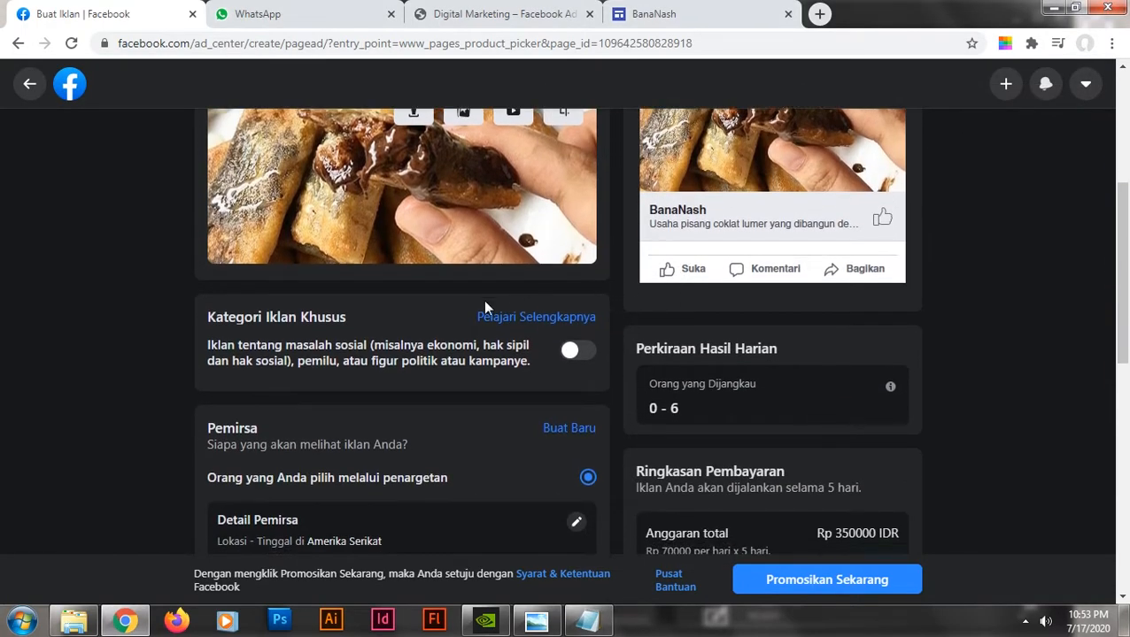
{"action": "scroll", "coordinate": [497, 319], "scroll_direction": "down", "scroll_amount": 2}
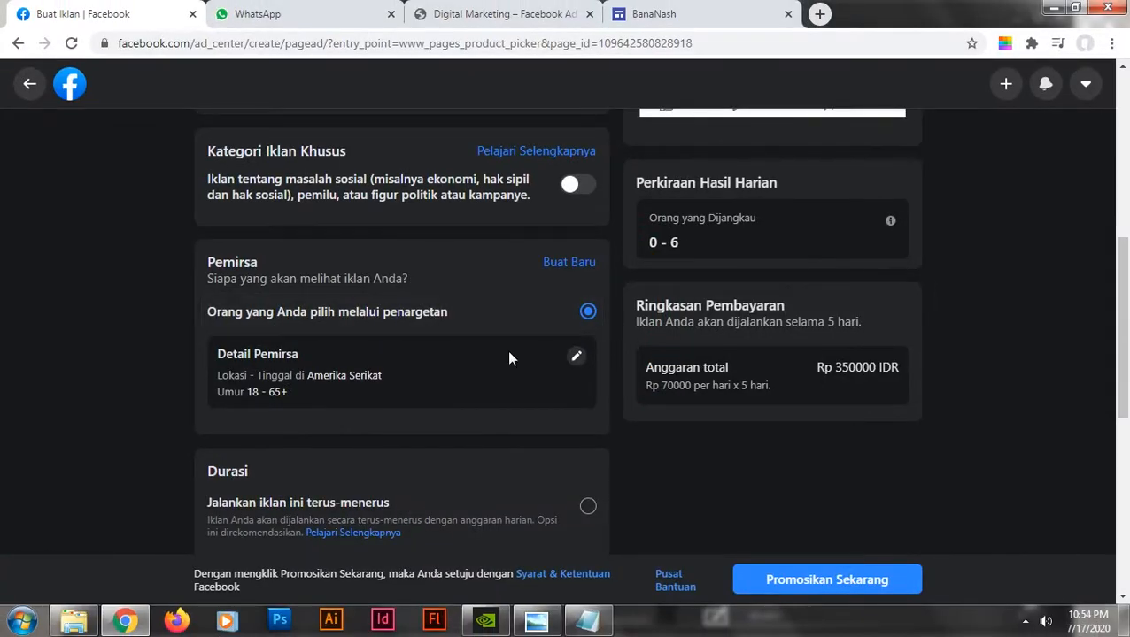
{"action": "left_click", "coordinate": [576, 357]}
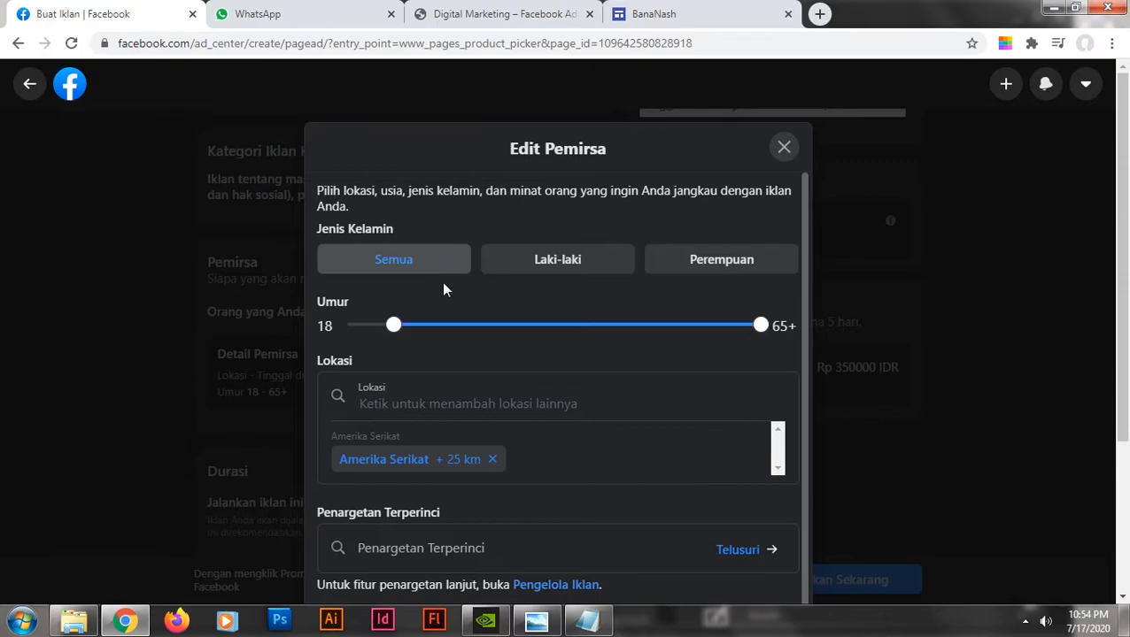
{"action": "left_click_drag", "start_coordinate": [393, 326], "coordinate": [345, 327]}
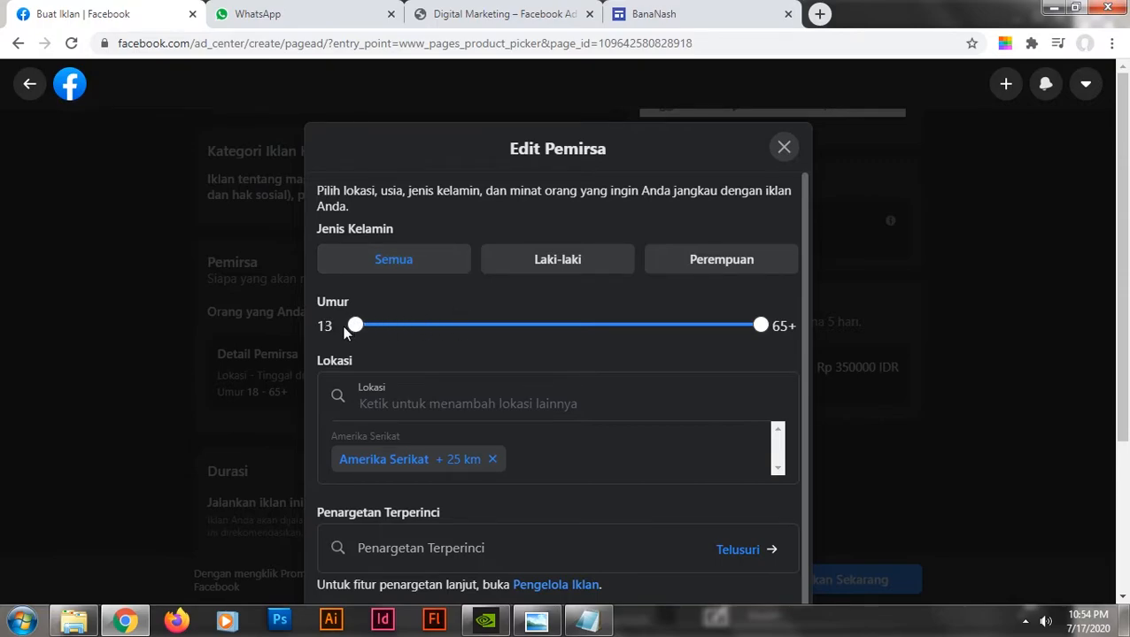
- Replace the audience location Amerika Serikat with the city Depok, West Java, Indonesia
{"action": "scroll", "coordinate": [708, 357], "scroll_direction": "down", "scroll_amount": 1}
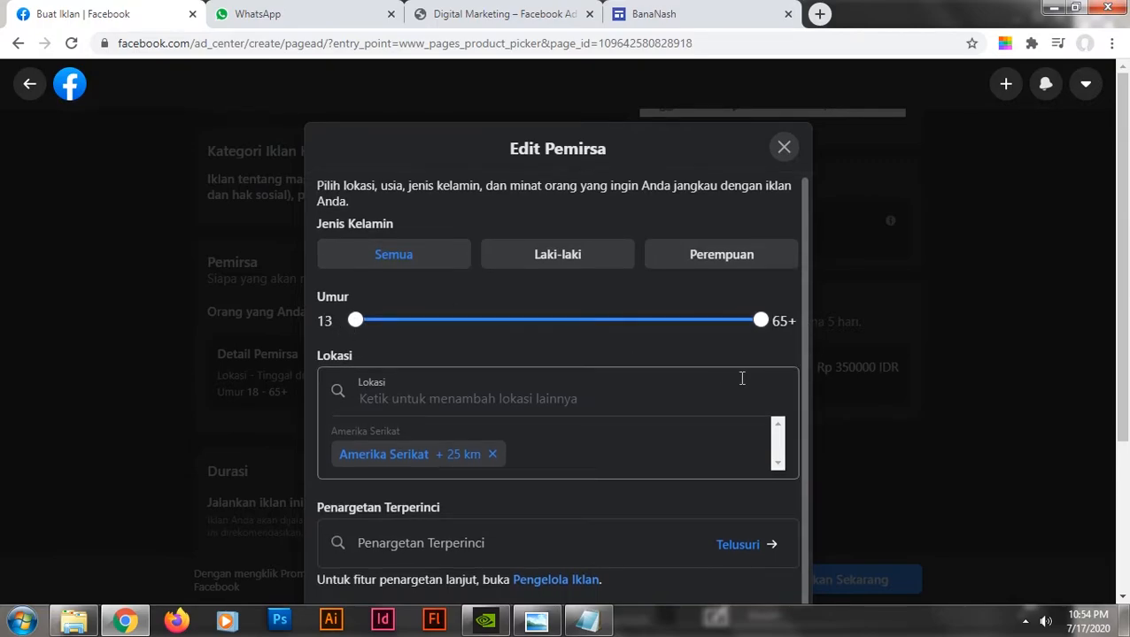
{"action": "left_click", "coordinate": [493, 454]}
{"action": "left_click", "coordinate": [412, 395]}
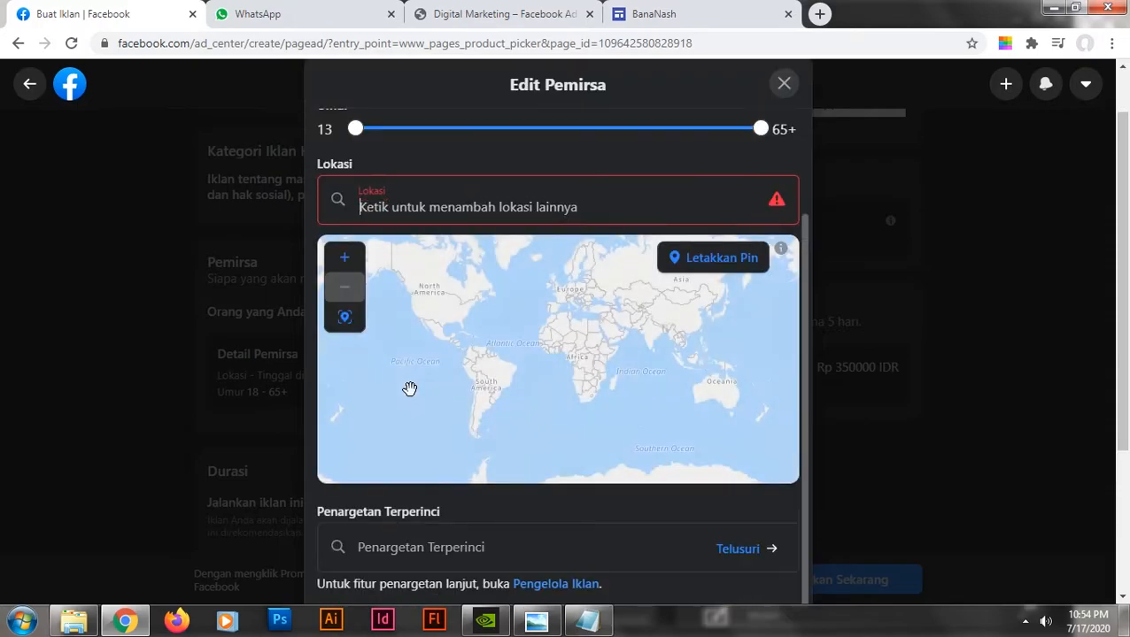
{"action": "type", "text": "depok"}
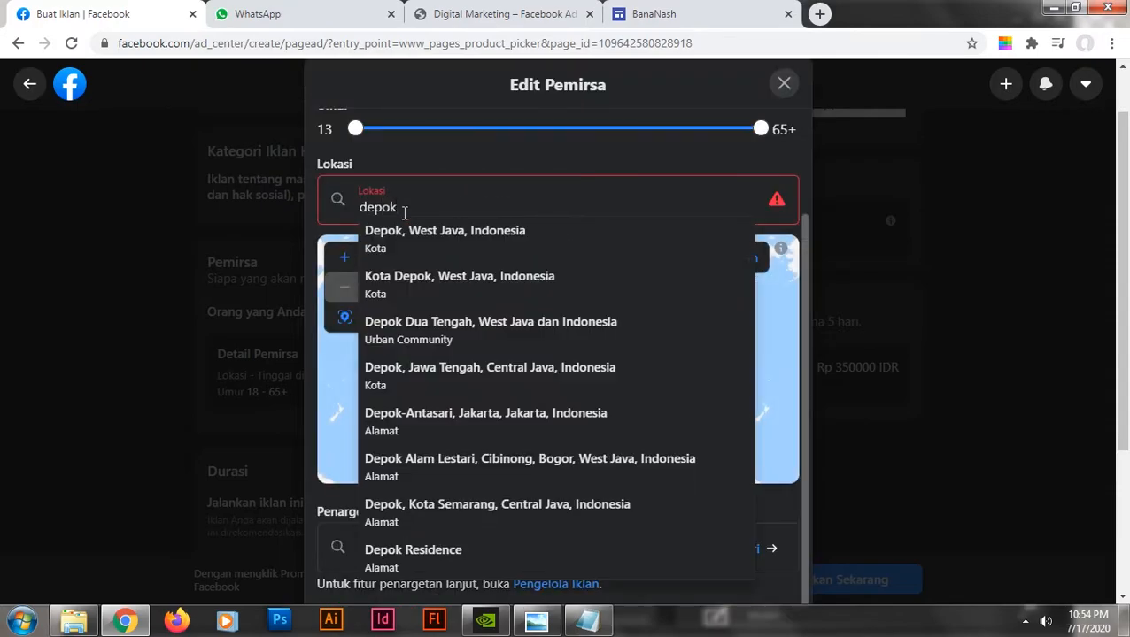
{"action": "left_click", "coordinate": [455, 251]}
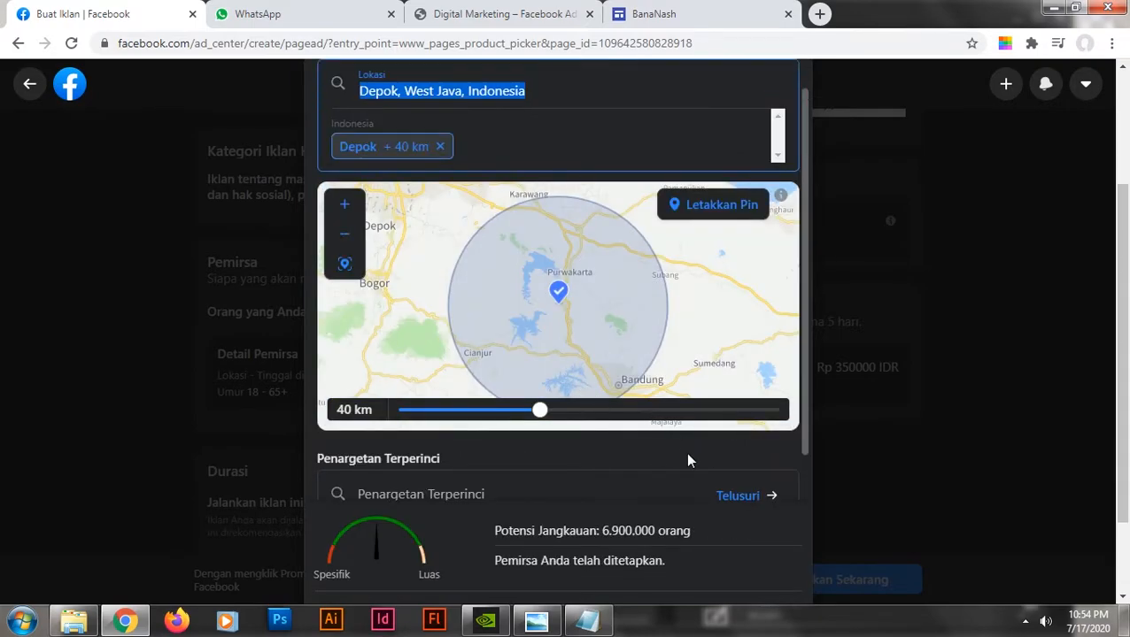
- Leave the detailed targeting empty and save the edited audience
{"action": "scroll", "coordinate": [646, 486], "scroll_direction": "down", "scroll_amount": 1}
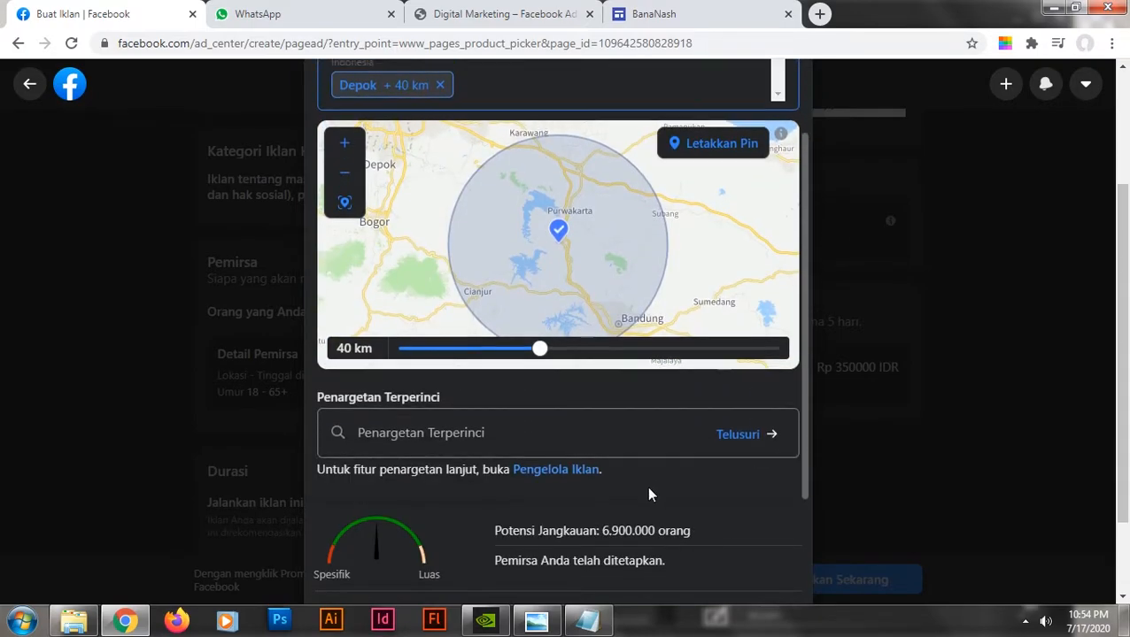
{"action": "left_click", "coordinate": [668, 436]}
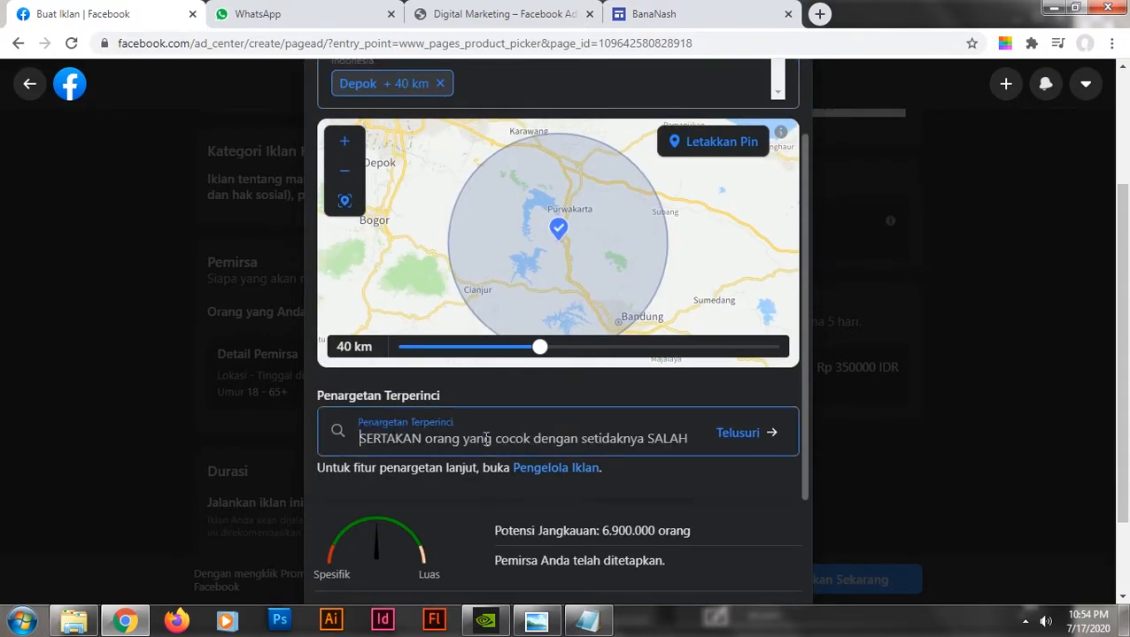
{"action": "scroll", "coordinate": [623, 517], "scroll_direction": "down", "scroll_amount": 2}
{"action": "scroll", "coordinate": [623, 518], "scroll_direction": "up", "scroll_amount": 1}
{"action": "scroll", "coordinate": [682, 494], "scroll_direction": "down", "scroll_amount": 1}
{"action": "left_click", "coordinate": [698, 513]}
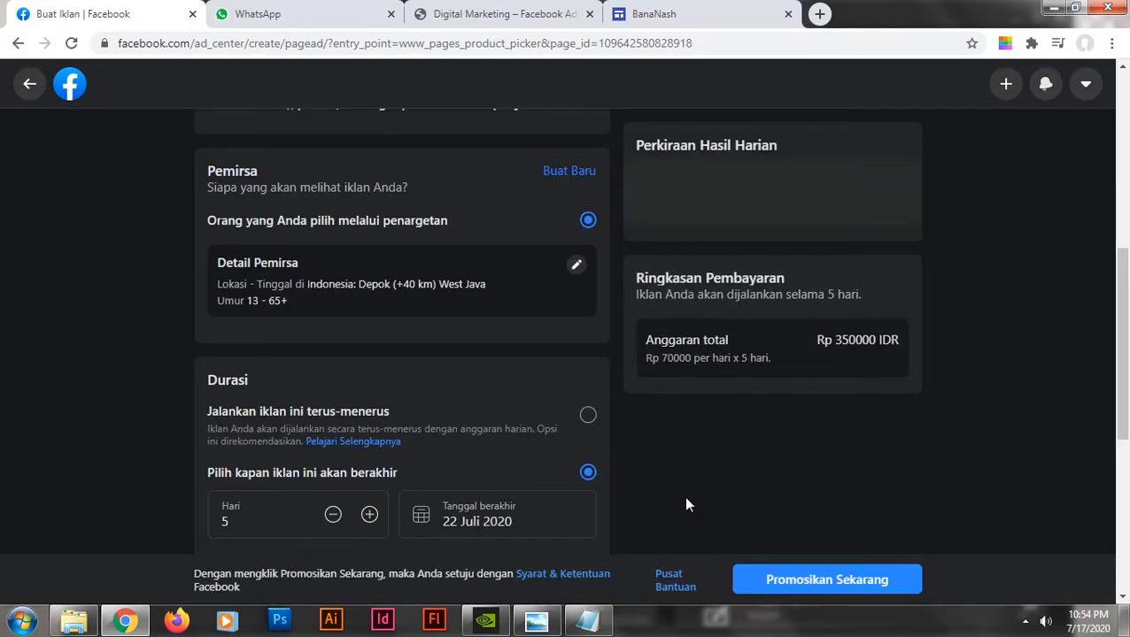
- Add "7. Pastikan anggaran anda dan berapa lama durasi iklan anda dijalankan" to the Notepad note, breaking the line before "iklan", and minimize Notepad
{"action": "scroll", "coordinate": [487, 377], "scroll_direction": "down", "scroll_amount": 3}
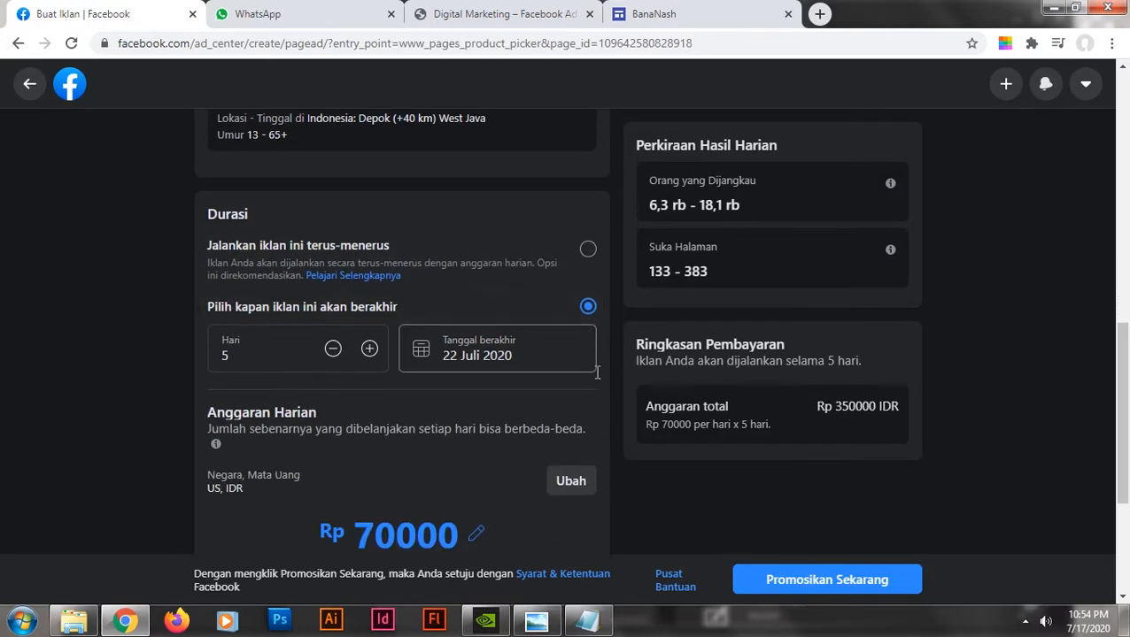
{"action": "left_click", "coordinate": [587, 620]}
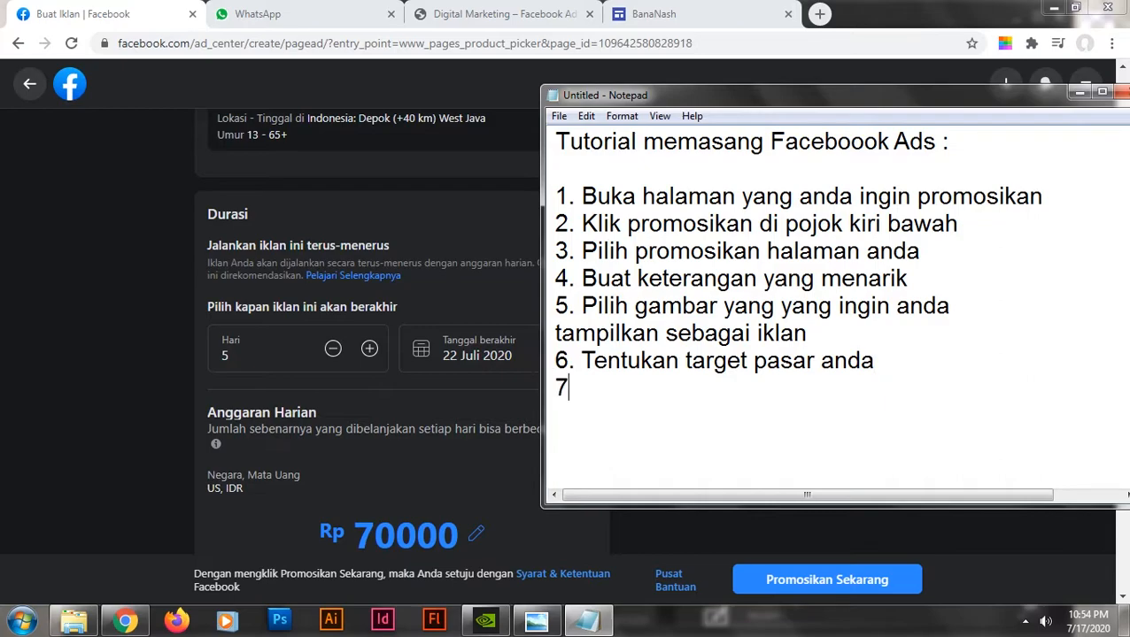
{"action": "type", "text": "Pastikan anggara"}
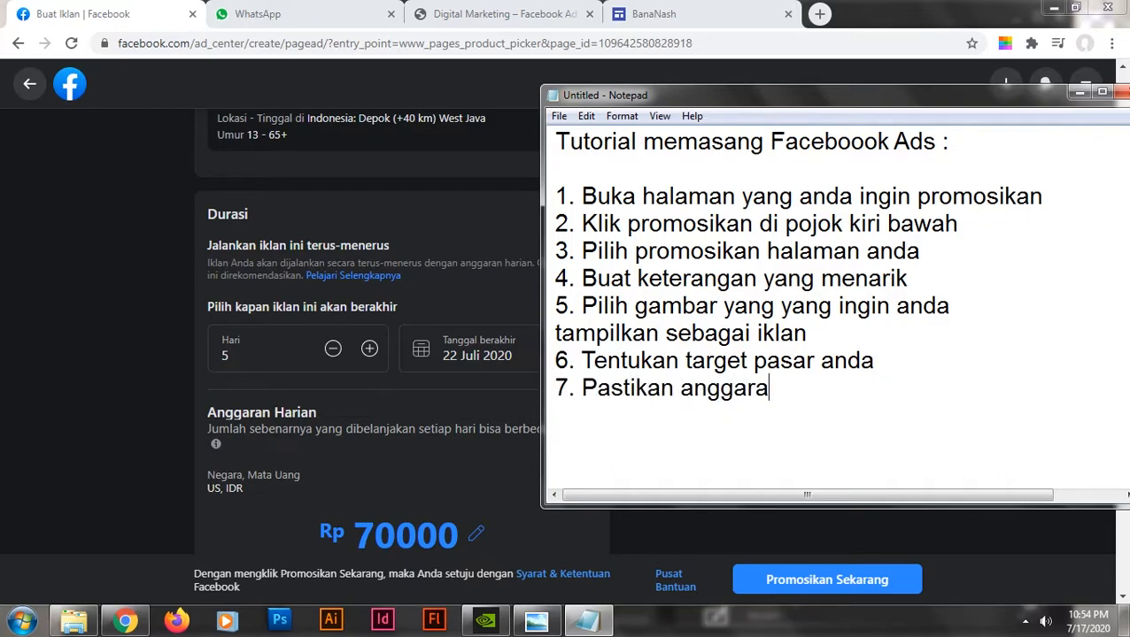
{"action": "type", "text": "n anda"}
{"action": "key", "text": "BackSpace"}
{"action": "key", "text": "BackSpace"}
{"action": "type", "text": "anda "}
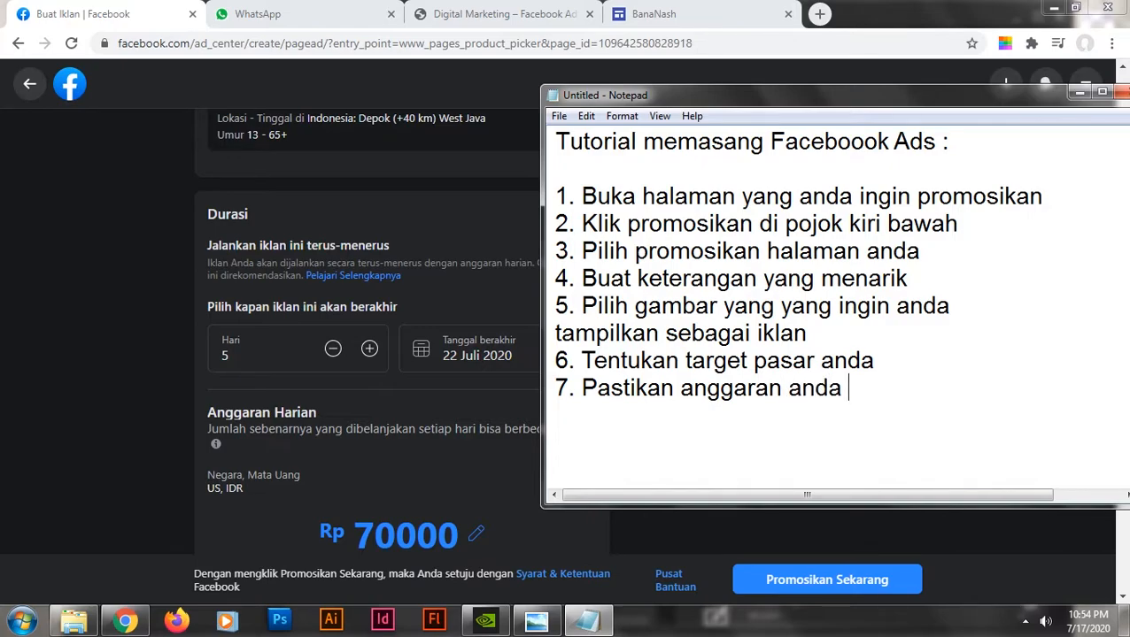
{"action": "type", "text": "dan b"}
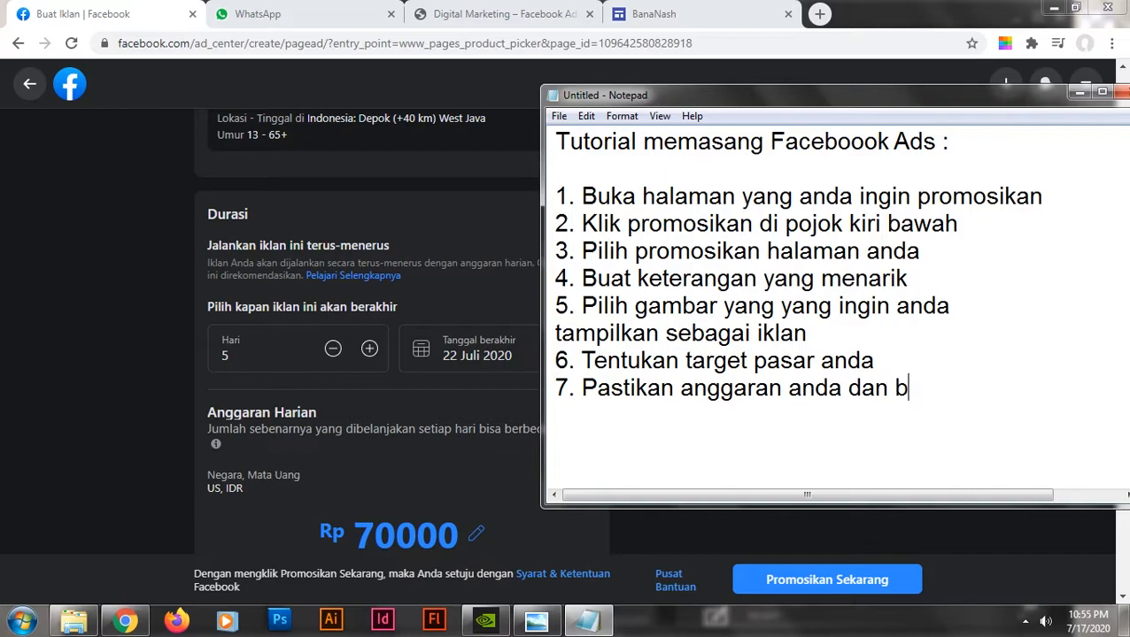
{"action": "type", "text": "erapa lama durasi"}
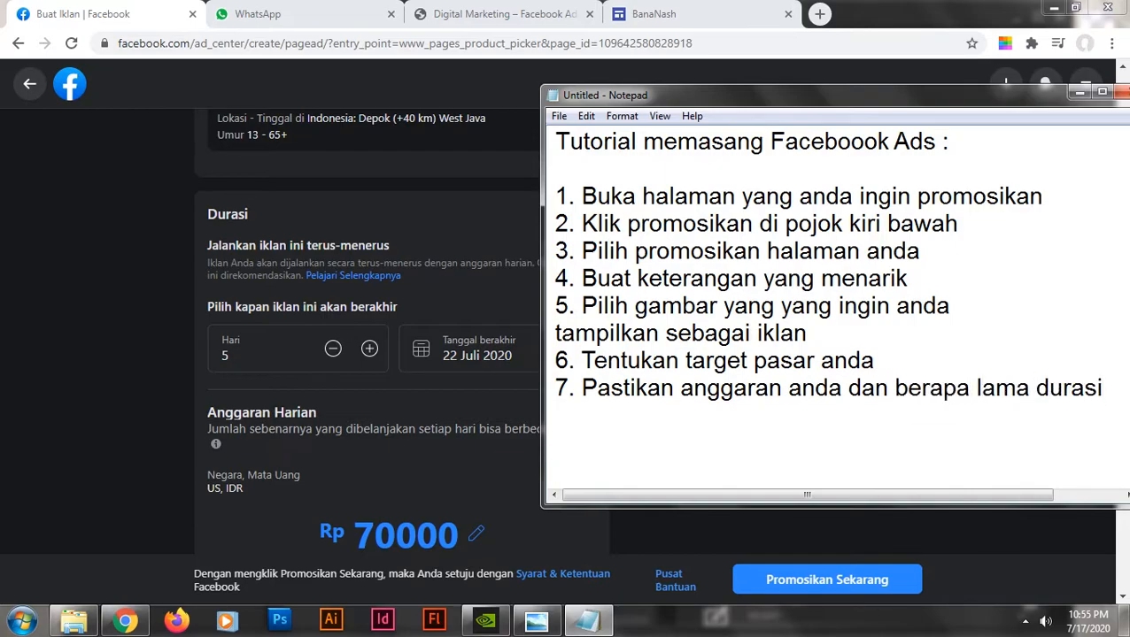
{"action": "key", "text": "Return"}
{"action": "type", "text": "iklan anda dijalankan"}
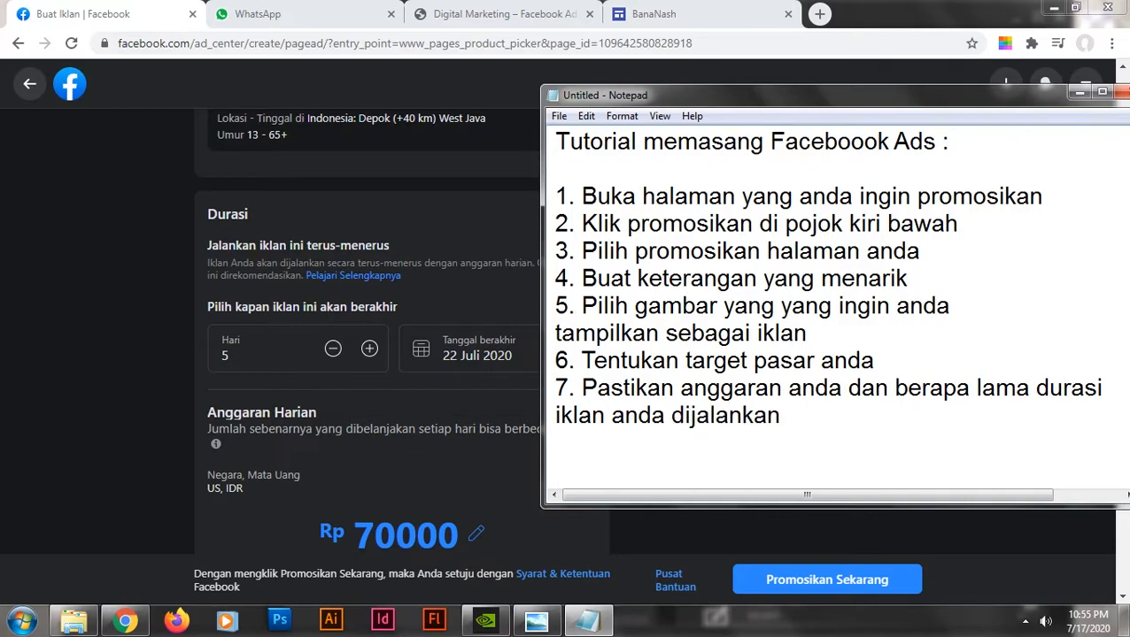
{"action": "left_click", "coordinate": [1079, 92]}
- Lower the ad's daily budget to Rp 20000
{"action": "scroll", "coordinate": [636, 317], "scroll_direction": "down", "scroll_amount": 1}
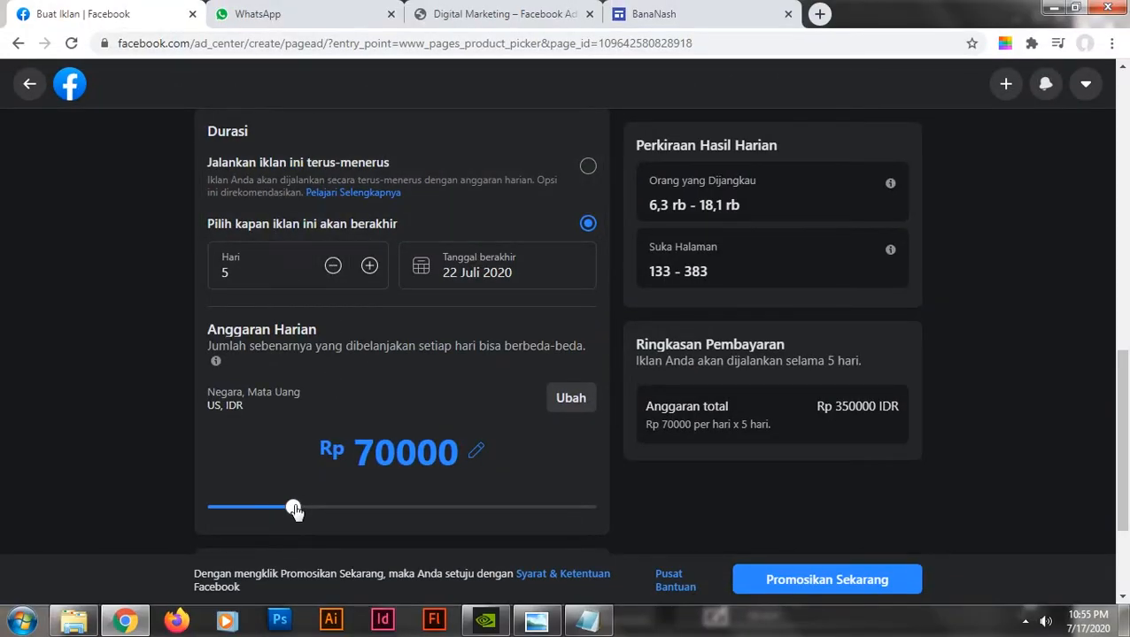
{"action": "left_click", "coordinate": [262, 508]}
{"action": "left_click_drag", "start_coordinate": [225, 510], "coordinate": [215, 508]}
- Set the ad's duration to 4 days
{"action": "left_click", "coordinate": [333, 265]}
{"action": "left_click", "coordinate": [333, 266]}
{"action": "scroll", "coordinate": [347, 330], "scroll_direction": "down", "scroll_amount": 1}
{"action": "left_click", "coordinate": [334, 269]}
{"action": "left_click", "coordinate": [333, 269]}
{"action": "left_click", "coordinate": [333, 269]}
{"action": "left_click", "coordinate": [370, 270]}
{"action": "left_click", "coordinate": [369, 270]}
{"action": "left_click", "coordinate": [369, 270]}
{"action": "scroll", "coordinate": [565, 370], "scroll_direction": "down", "scroll_amount": 1}
{"action": "scroll", "coordinate": [565, 370], "scroll_direction": "up", "scroll_amount": 1}
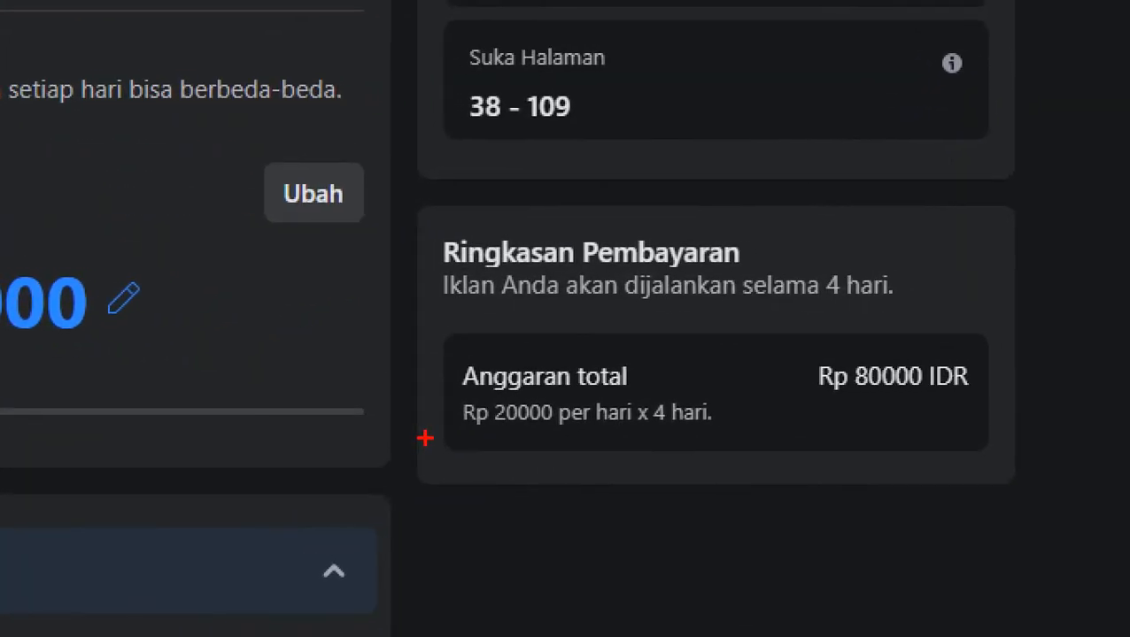
{"action": "left_click_drag", "start_coordinate": [464, 436], "coordinate": [724, 436]}
{"action": "left_click_drag", "start_coordinate": [807, 403], "coordinate": [987, 398]}
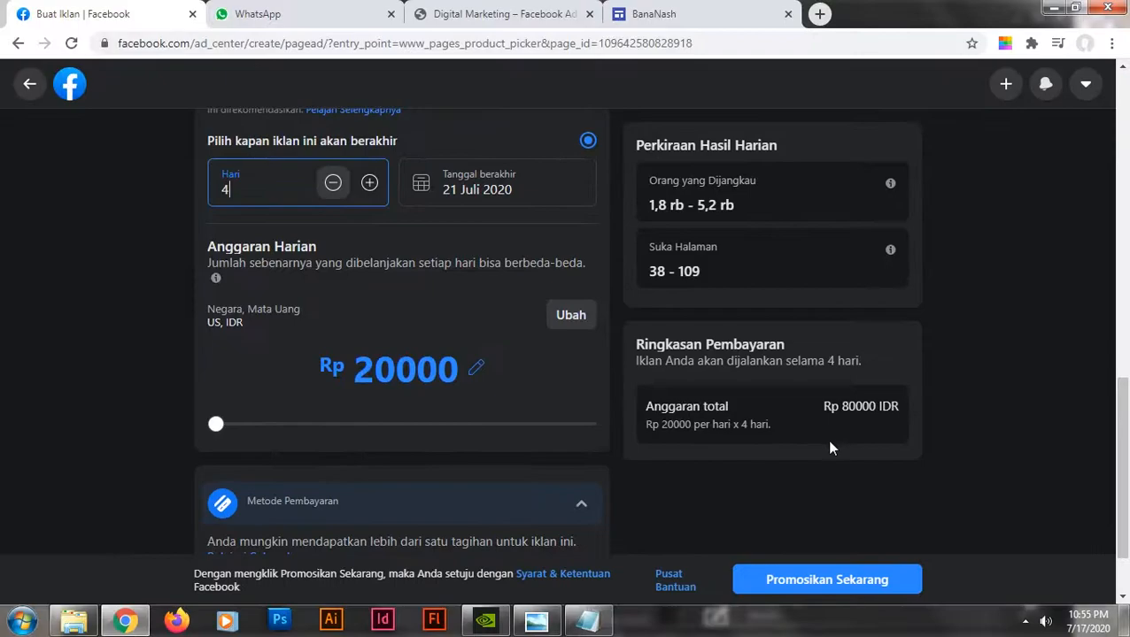
- Add "8. Pilih metode pembayaran" to the Notepad note and minimize Notepad to show the ad's payment method section
{"action": "scroll", "coordinate": [762, 456], "scroll_direction": "down", "scroll_amount": 1}
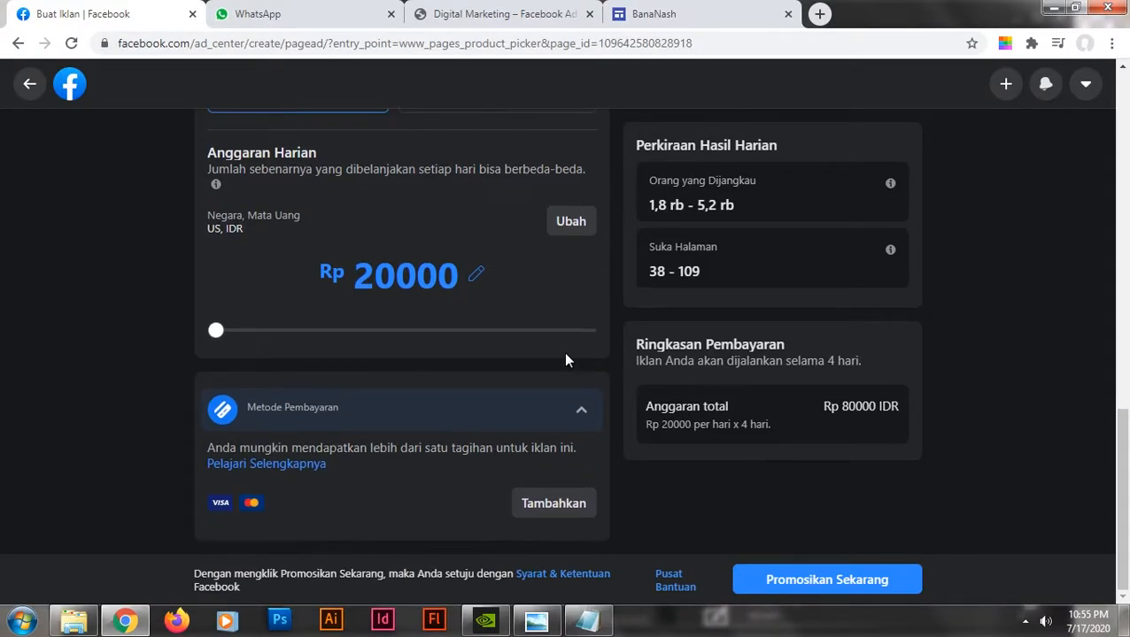
{"action": "left_click", "coordinate": [586, 620]}
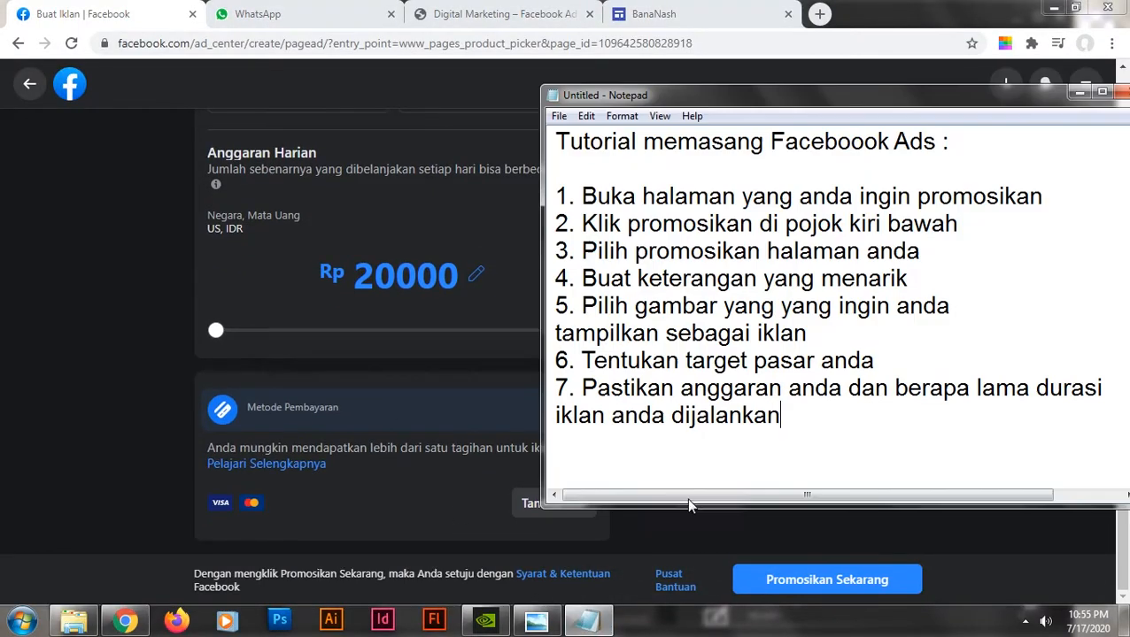
{"action": "key", "text": "Return"}
{"action": "type", "text": "8. Pilih metode pembayaran"}
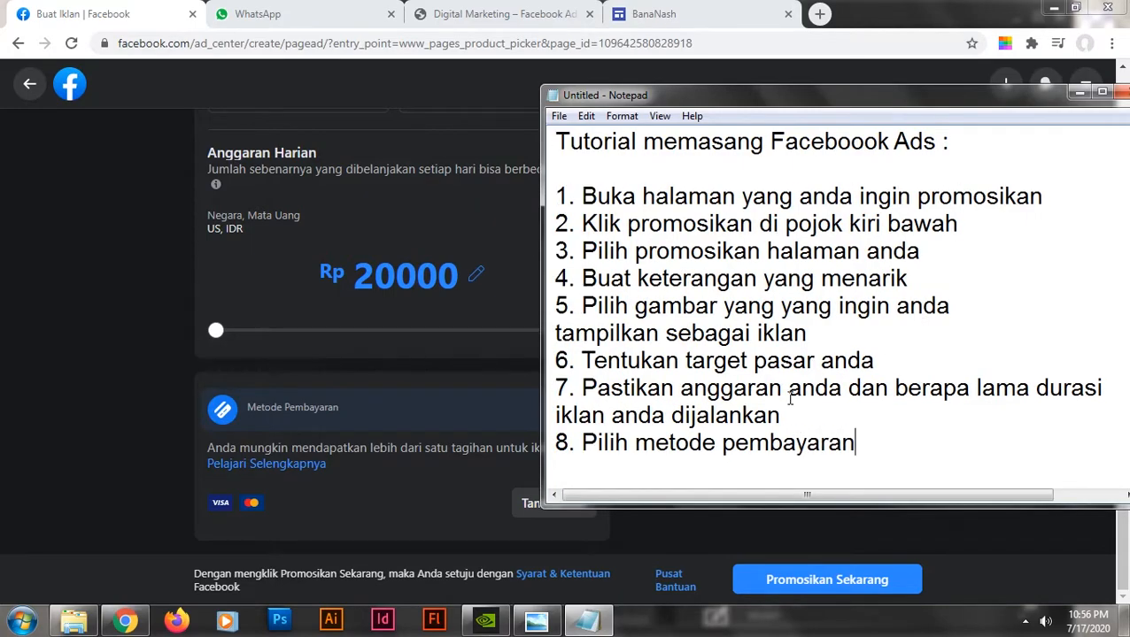
{"action": "left_click", "coordinate": [1080, 92]}
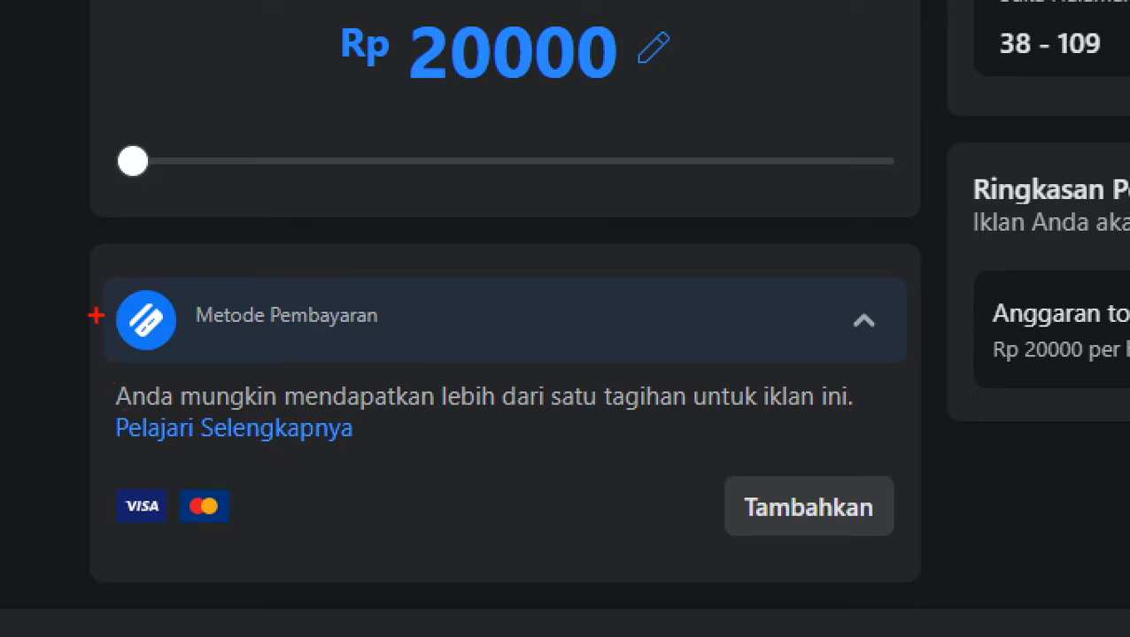
{"action": "mouse_move", "coordinate": [49, 387]}
{"action": "left_mouse_down"}
{"action": "mouse_move", "coordinate": [75, 506]}
{"action": "mouse_move", "coordinate": [870, 572]}
{"action": "mouse_move", "coordinate": [675, 197]}
{"action": "mouse_move", "coordinate": [60, 316]}
{"action": "mouse_move", "coordinate": [33, 412]}
{"action": "left_mouse_up"}
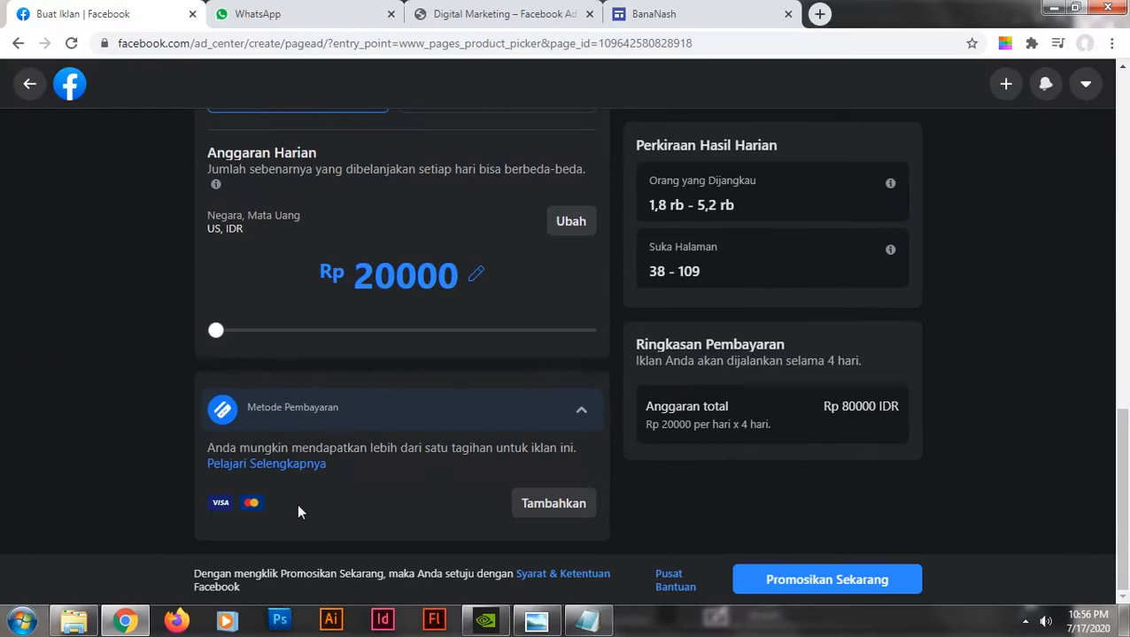
- Add "9. Klik Promosikan Sekarang di pojok kanan bawah" to the Notepad note and minimize Notepad
{"action": "left_click", "coordinate": [611, 624]}
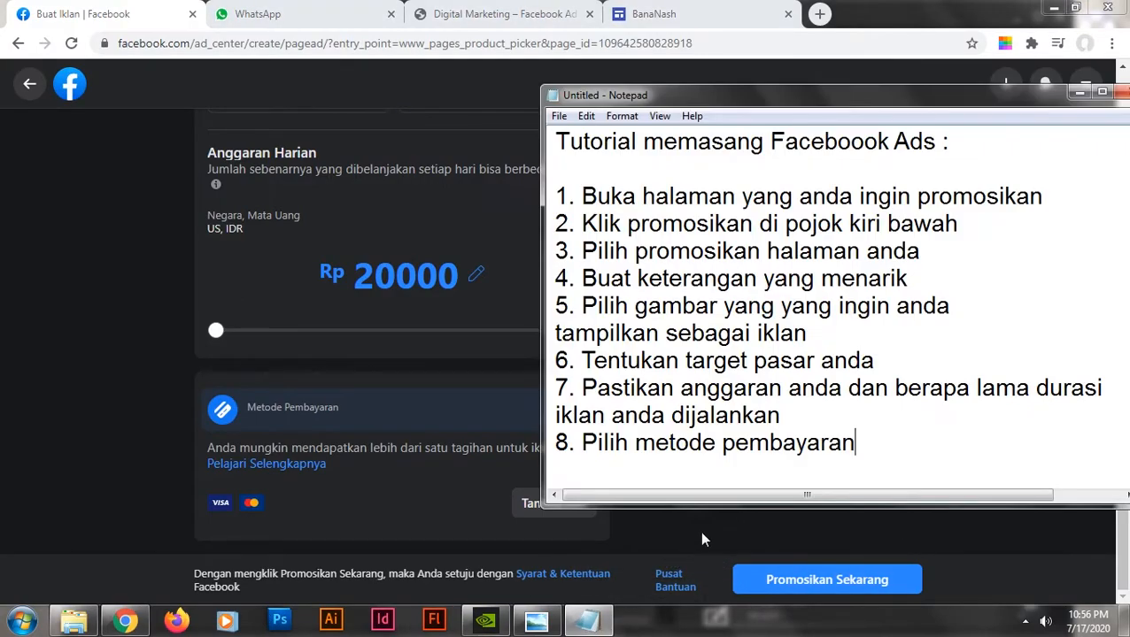
{"action": "key", "text": "Return"}
{"action": "type", "text": "9. Klik Pro"}
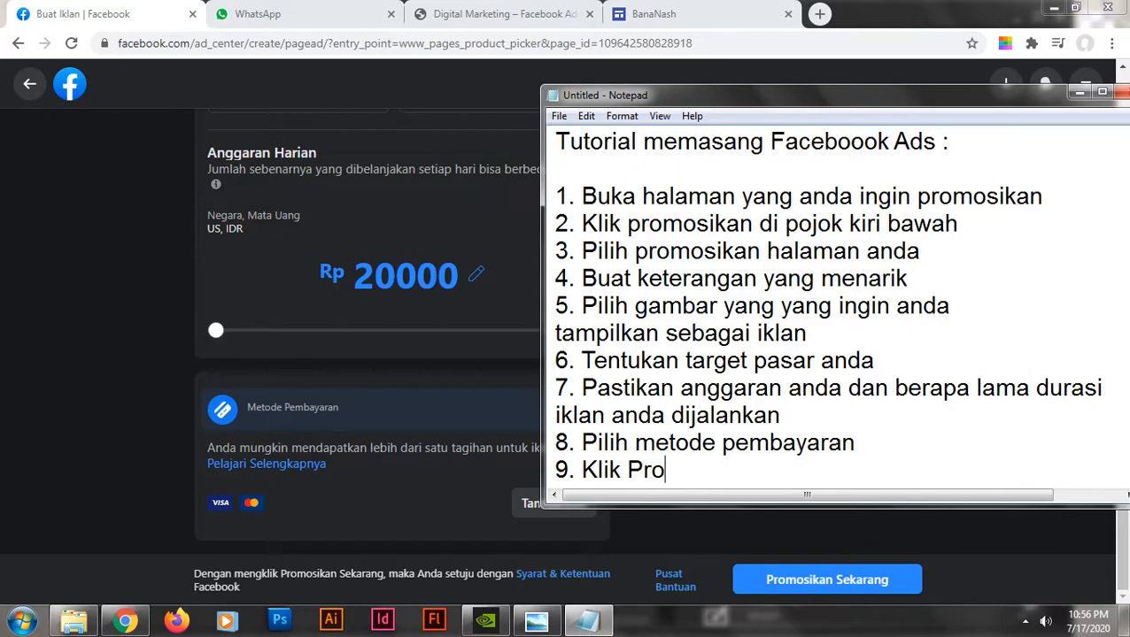
{"action": "type", "text": "mosikan Sekarang "}
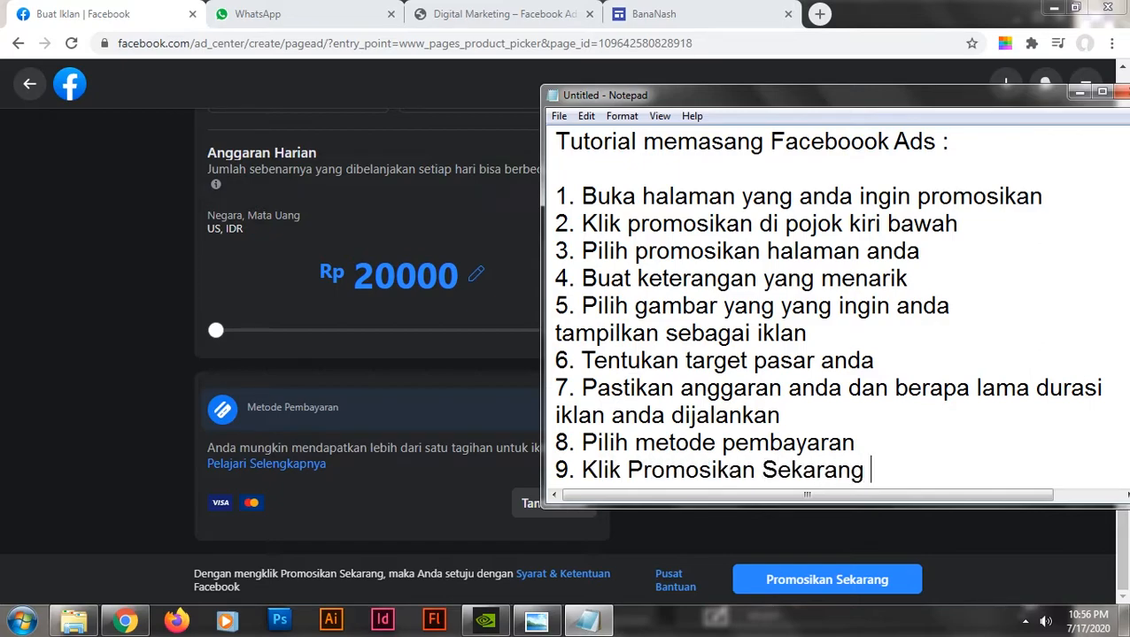
{"action": "type", "text": "di pojok kanan "}
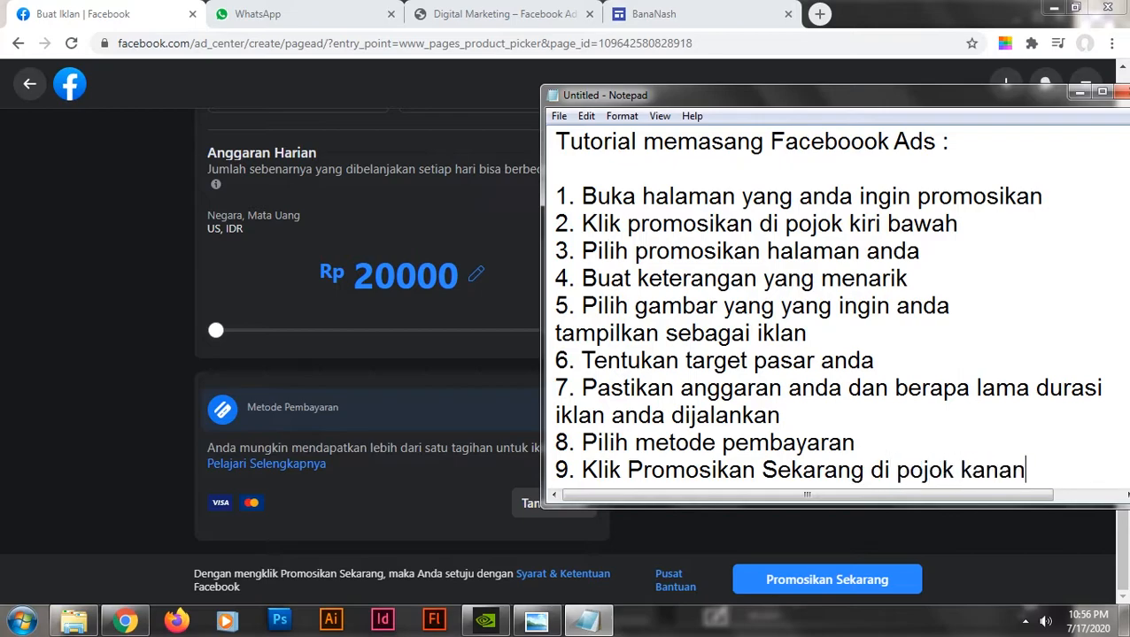
{"action": "type", "text": "bawah"}
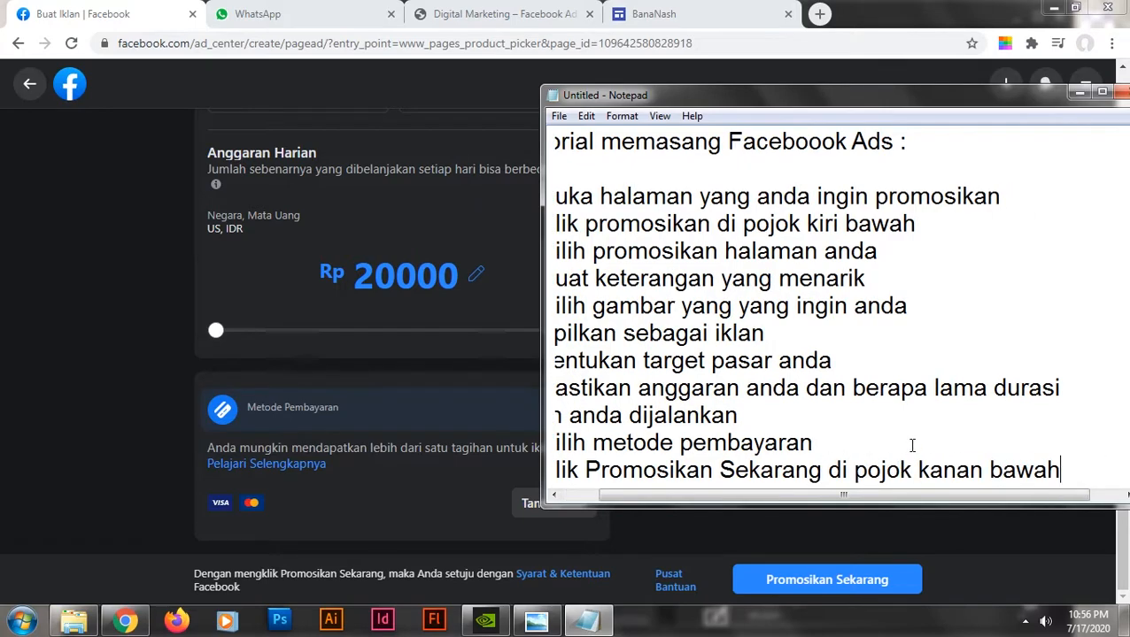
{"action": "left_click", "coordinate": [1078, 92]}
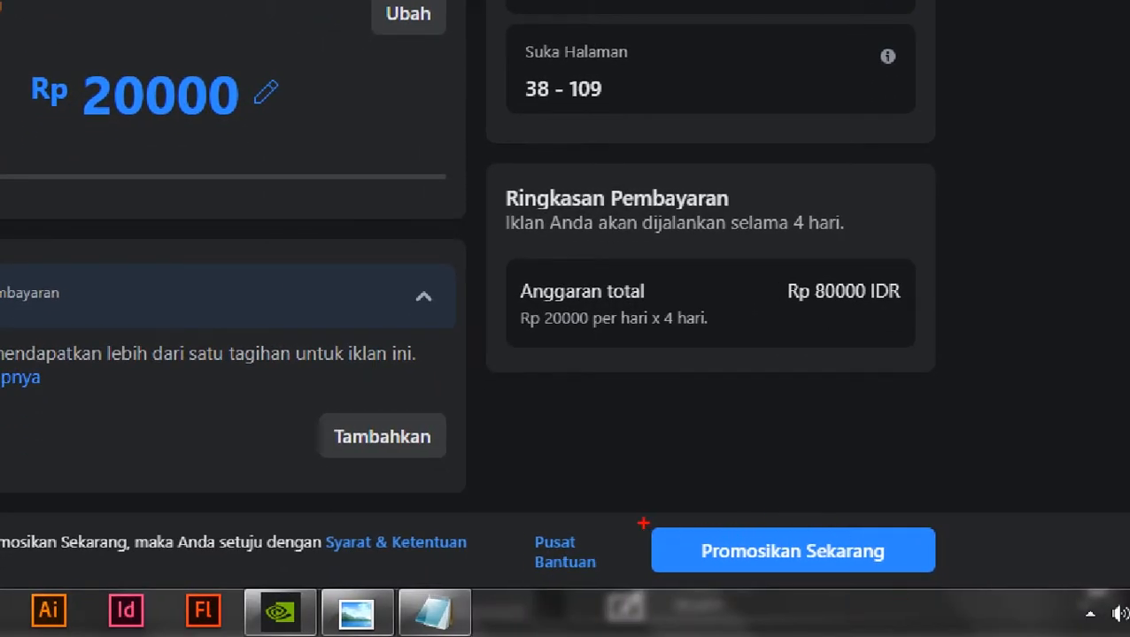
- Mark Promosikan Sekarang on screen with a circle and a 9, clear the markings, and submit the ad for promotion
{"action": "mouse_move", "coordinate": [643, 523]}
{"action": "left_mouse_down"}
{"action": "mouse_move", "coordinate": [905, 488]}
{"action": "mouse_move", "coordinate": [868, 607]}
{"action": "mouse_move", "coordinate": [650, 595]}
{"action": "mouse_move", "coordinate": [642, 513]}
{"action": "left_mouse_up"}
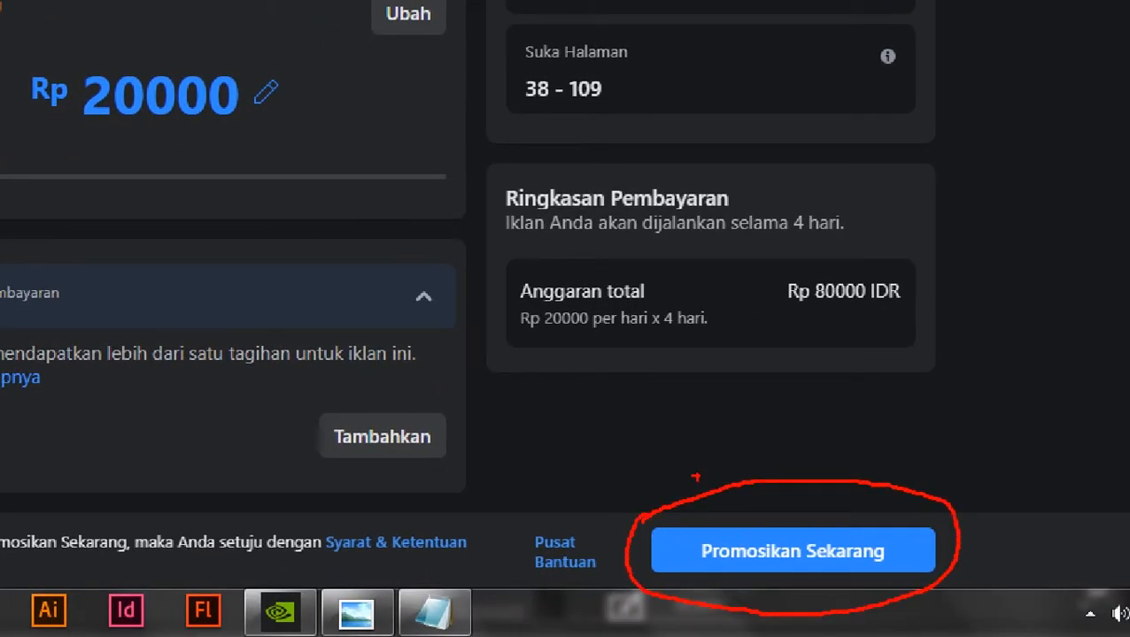
{"action": "left_click_drag", "start_coordinate": [704, 401], "coordinate": [664, 462]}
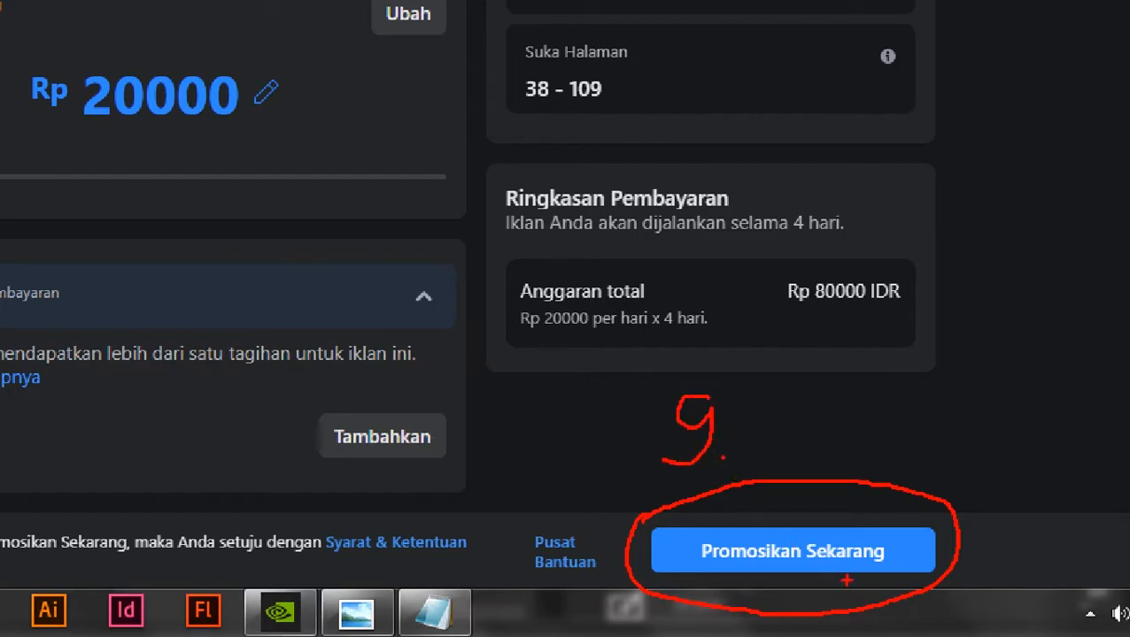
{"action": "key", "text": "Escape"}
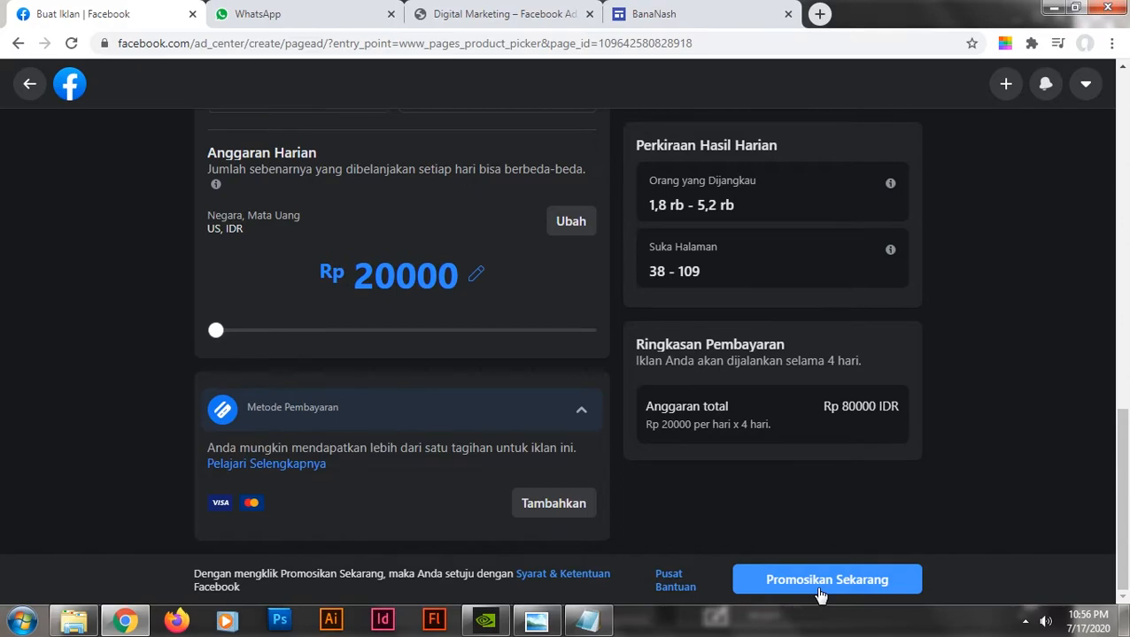
{"action": "left_click", "coordinate": [820, 596]}
- Enlarge the Notepad window and add "10. Tunggu sampai facebook selesai meninjau iklan anda", breaking the line before "iklan"
{"action": "left_click", "coordinate": [586, 620]}
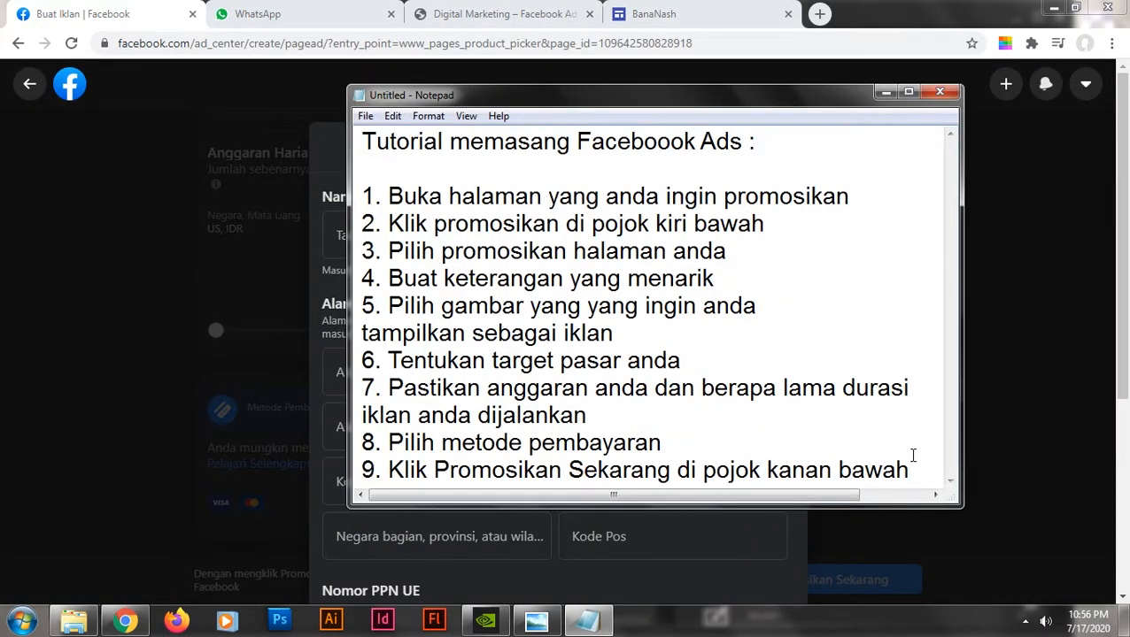
{"action": "left_click_drag", "start_coordinate": [723, 503], "coordinate": [706, 577]}
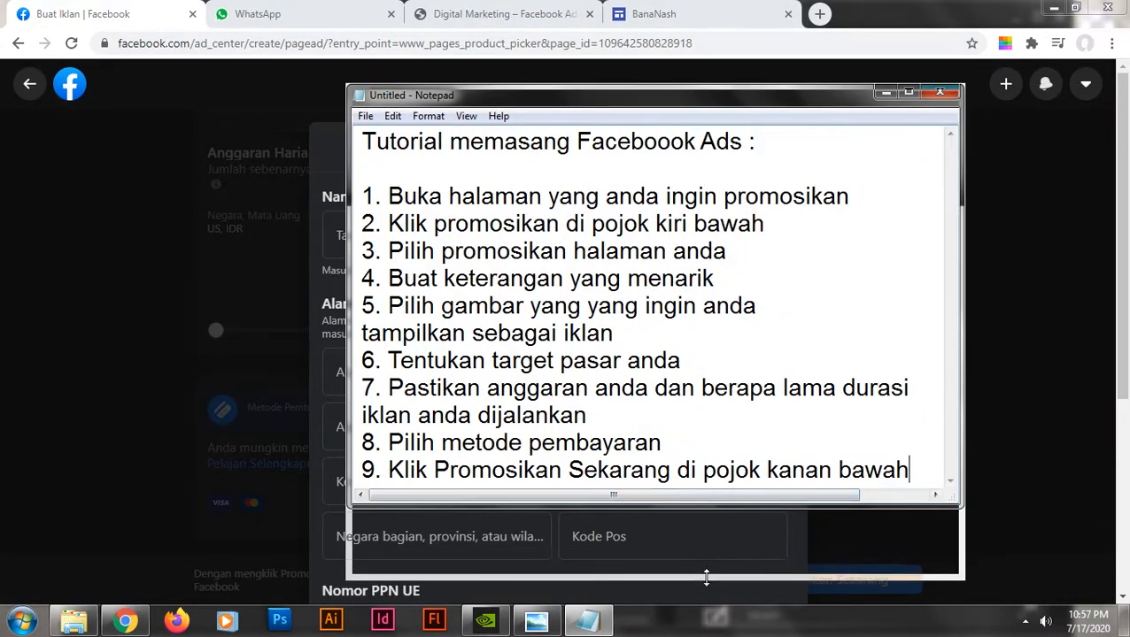
{"action": "left_click_drag", "start_coordinate": [668, 104], "coordinate": [613, 100]}
{"action": "type", "text": "10. Tung"}
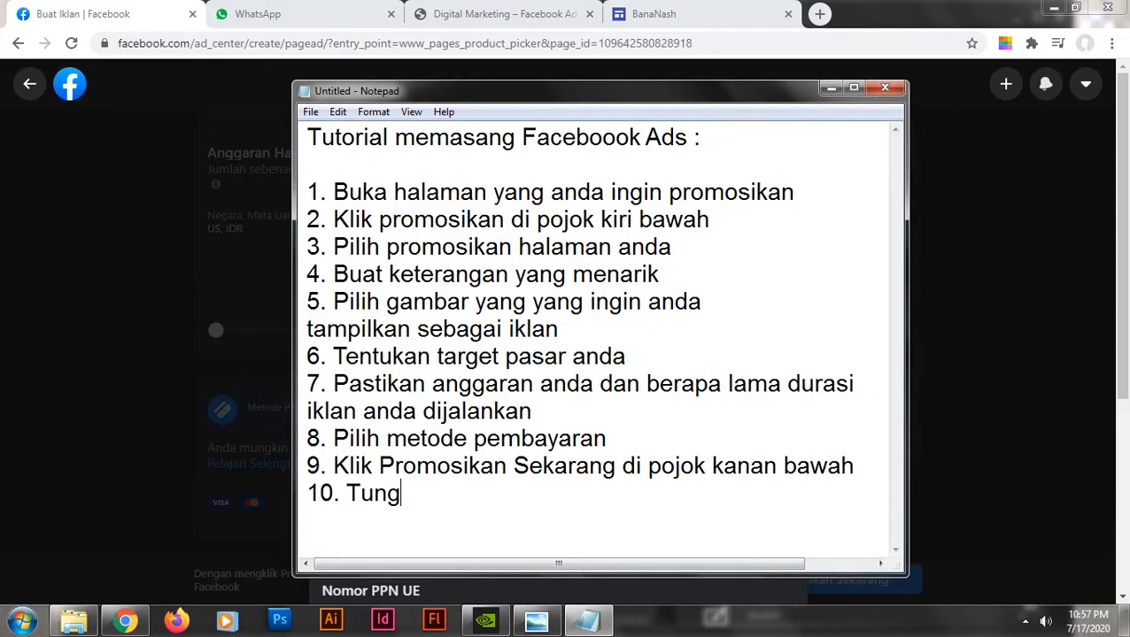
{"action": "type", "text": "gu sampai s"}
{"action": "key", "text": "BackSpace"}
{"action": "type", "text": "faceboo"}
{"action": "type", "text": "k seles"}
{"action": "key", "text": "BackSpace"}
{"action": "type", "text": "lesai "}
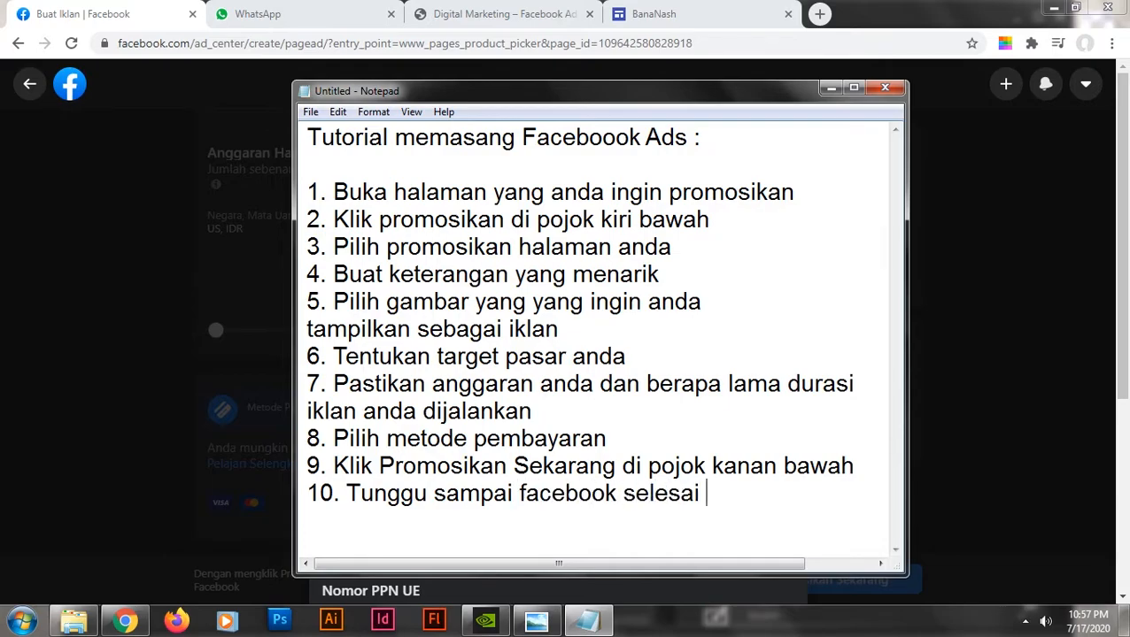
{"action": "type", "text": "meninjau ikla"}
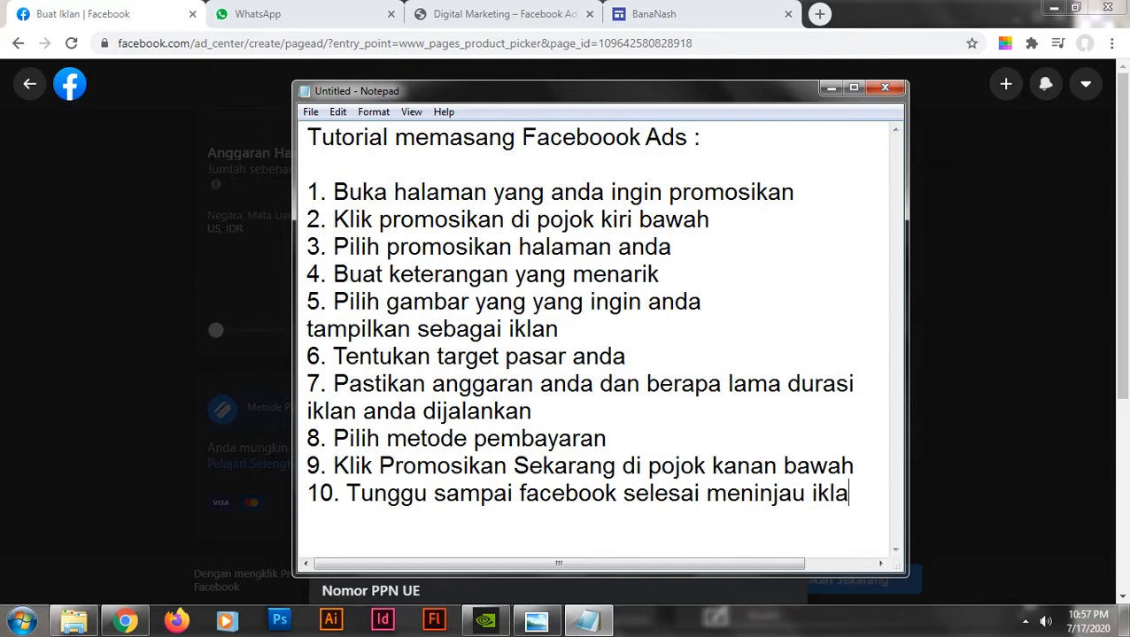
{"action": "type", "text": "n anda"}
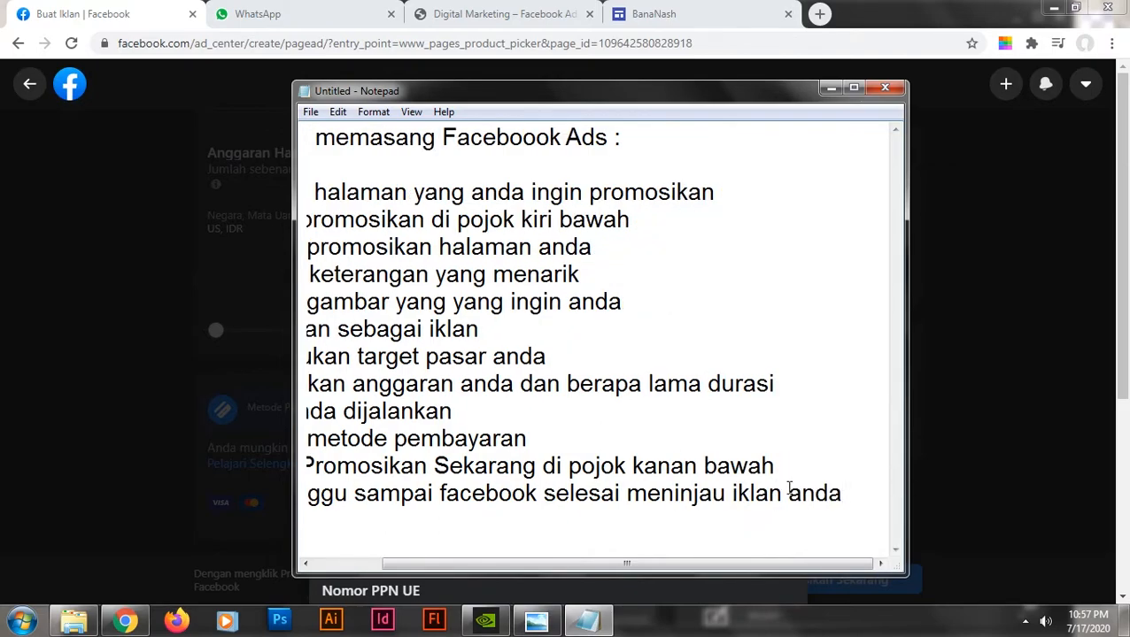
{"action": "key", "text": "alt+o"}
{"action": "key", "text": "w"}
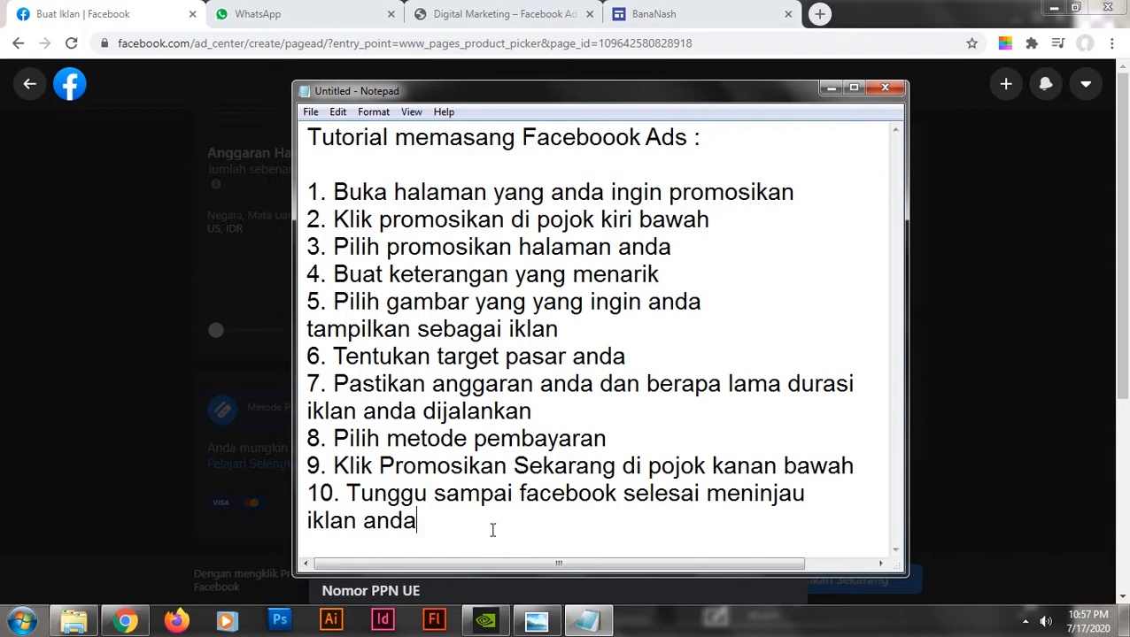
- Make the Notepad window taller and, after a blank line, add the closing line "Demikian tutorial Membuat Facebook Ads :)"
{"action": "left_click_drag", "start_coordinate": [690, 91], "coordinate": [648, 70]}
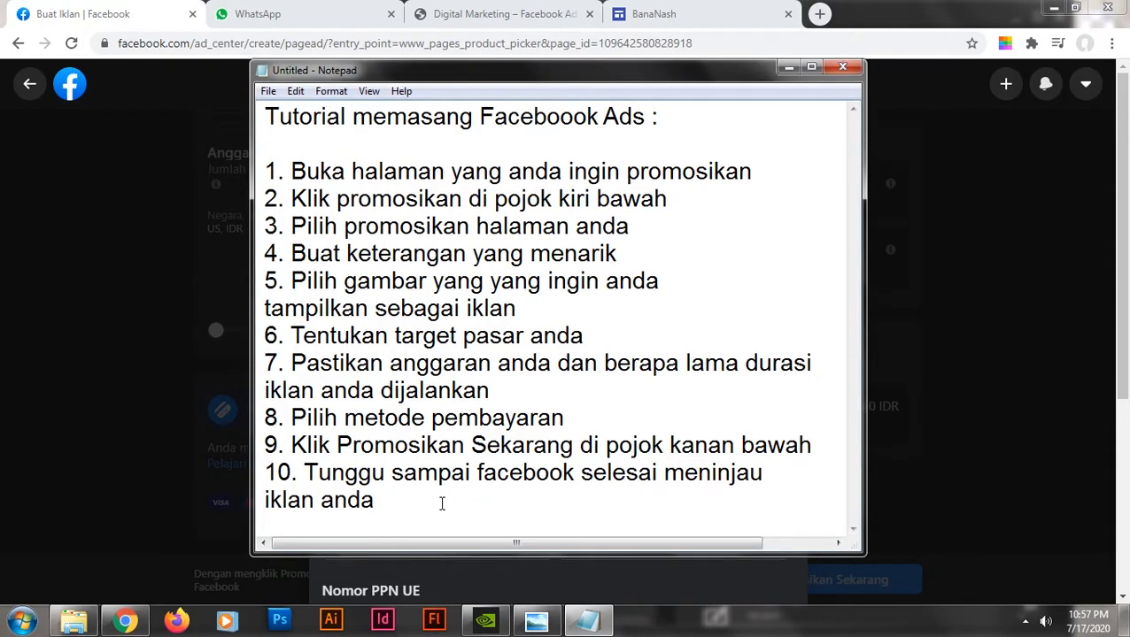
{"action": "key", "text": "Return"}
{"action": "key", "text": "Return"}
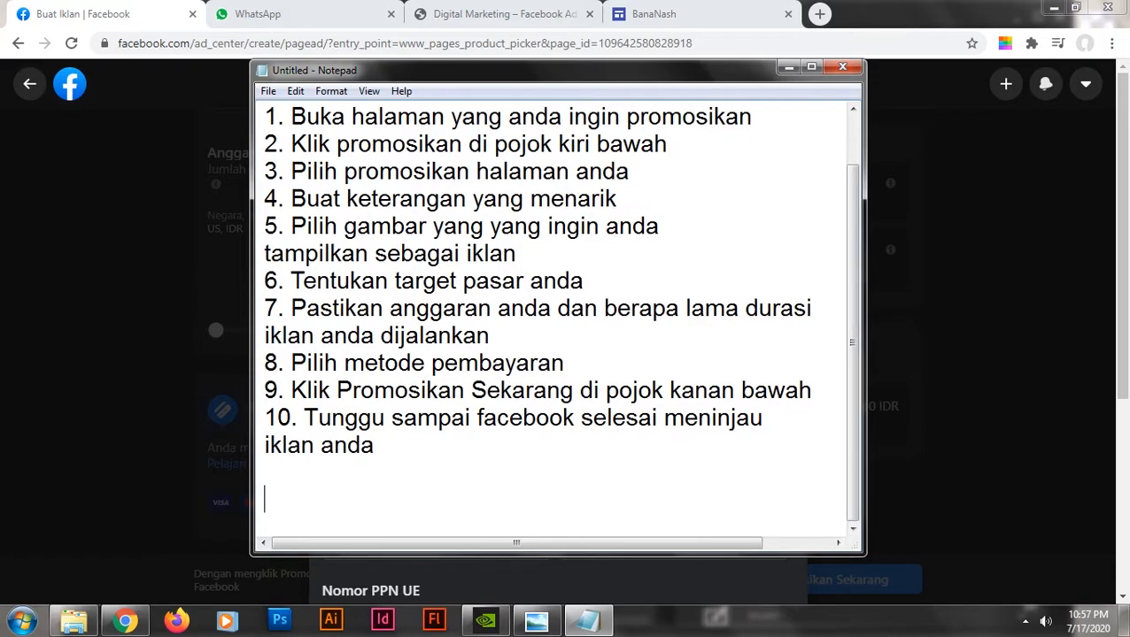
{"action": "left_click", "coordinate": [545, 565]}
{"action": "left_click", "coordinate": [588, 620]}
{"action": "left_click_drag", "start_coordinate": [581, 556], "coordinate": [583, 596]}
{"action": "type", "text": "De"}
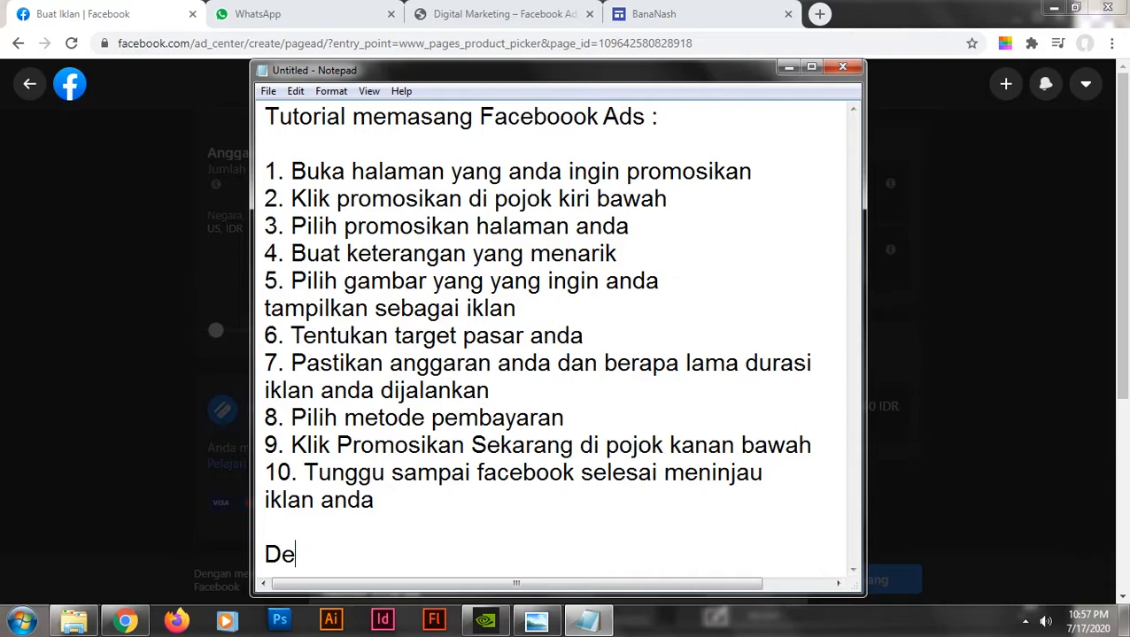
{"action": "type", "text": "mikian tutorial"}
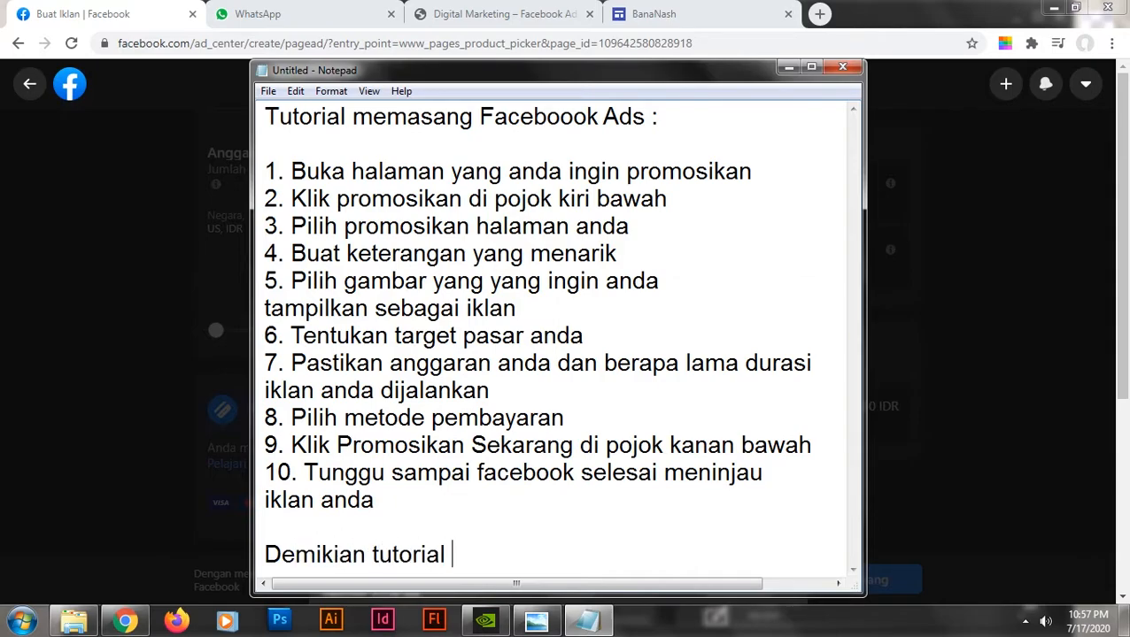
{"action": "type", "text": " Men"}
{"action": "key", "text": "BackSpace"}
{"action": "type", "text": "mbuat"}
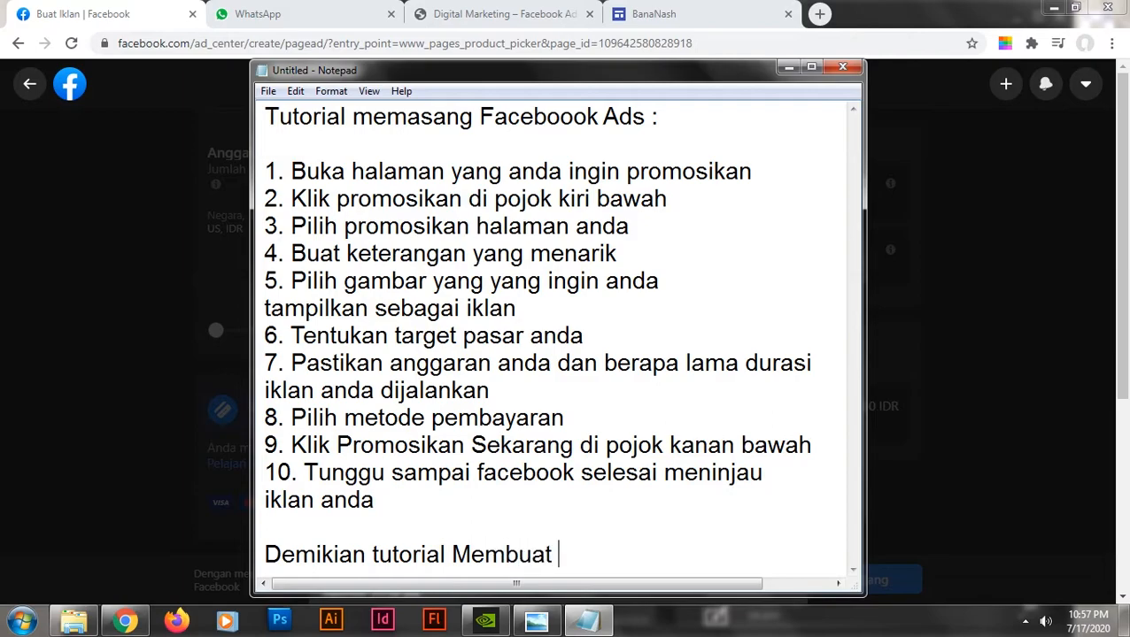
{"action": "type", "text": " Facebook Ads"}
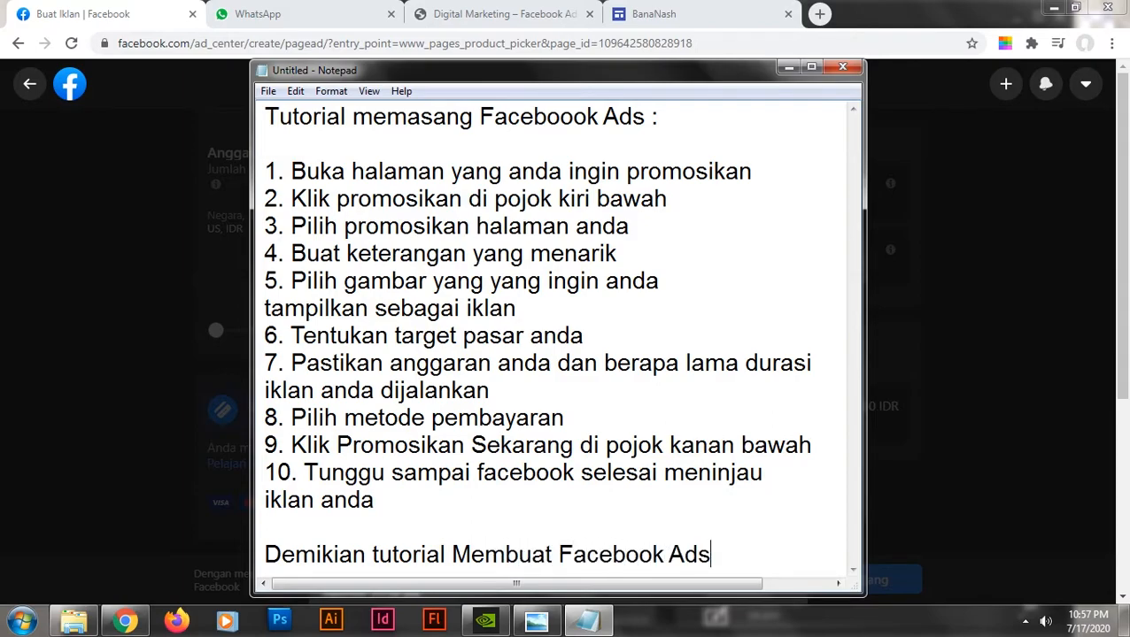
{"action": "type", "text": " :)"}
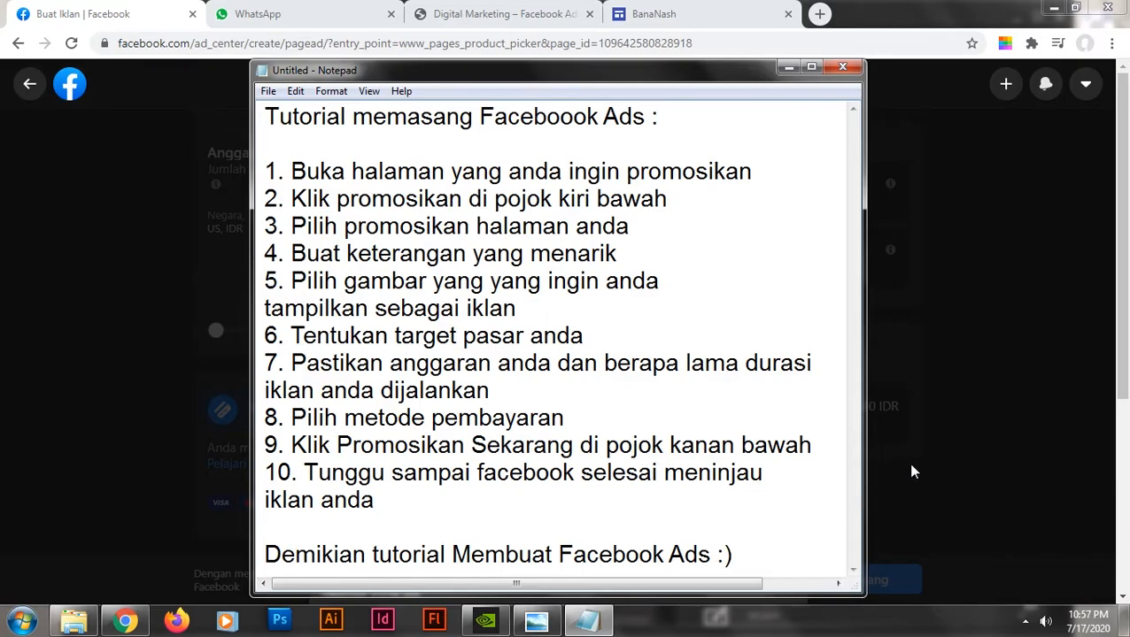